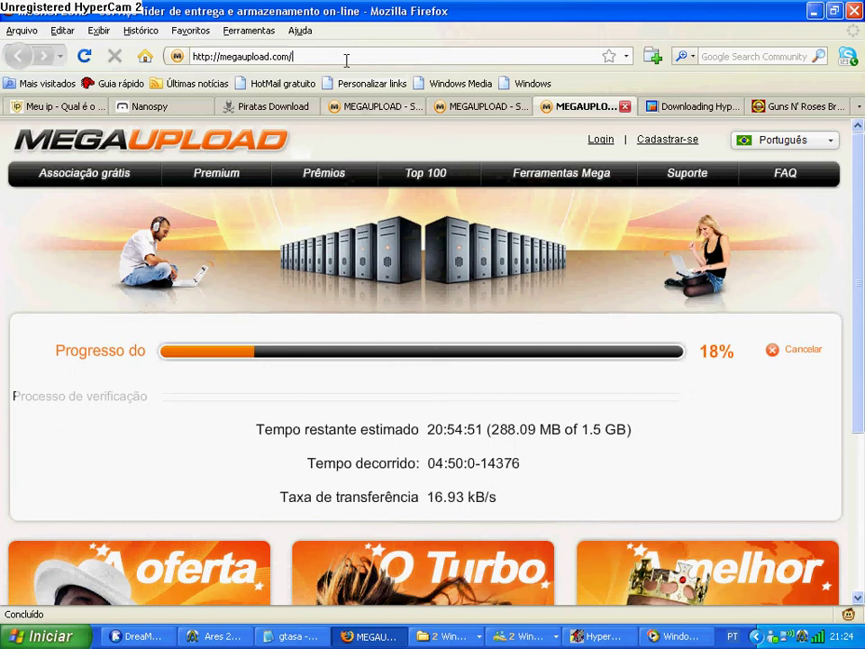
Step: Minimize the browser window showing the Megaupload upload page to reveal the desktop
left_click(296, 56)
left_click(319, 54)
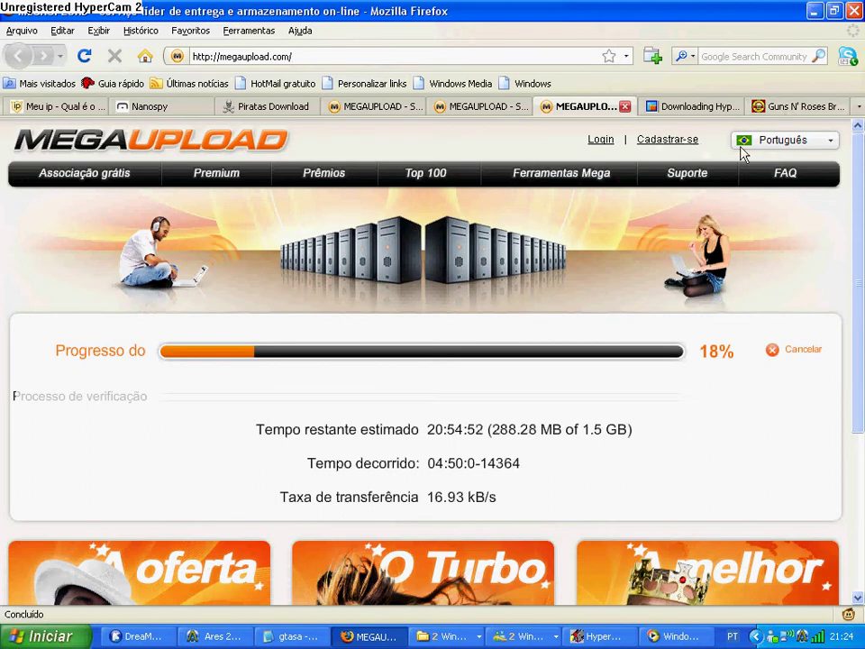
left_click(816, 11)
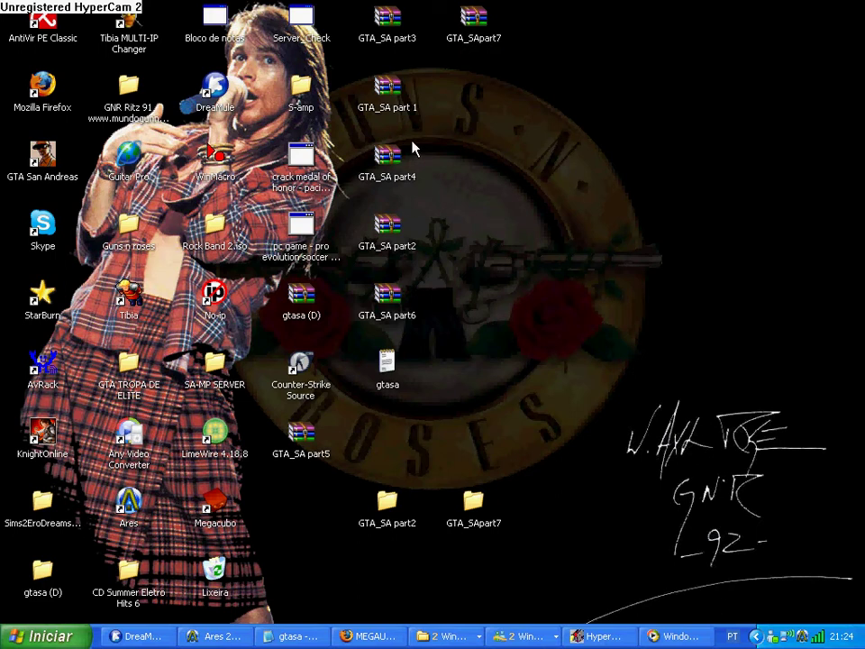
Step: Check the extraction options available for the GTA_SA part 1 archive on the desktop
left_click_drag(461, 313, 493, 16)
left_click(496, 139)
left_click(390, 92)
right_click(385, 95)
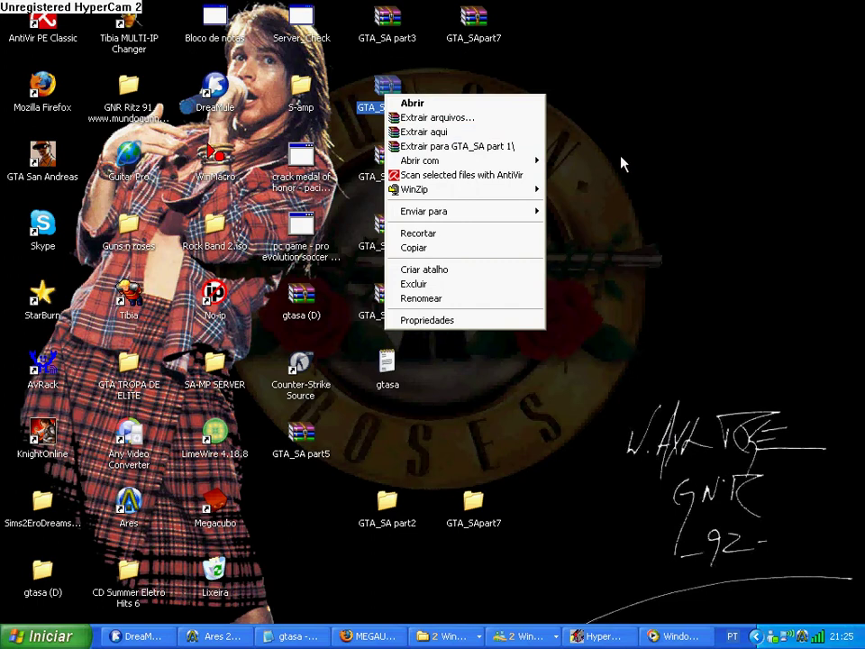
left_click(448, 266)
Step: View the contents of the GTA_SA part2 folder on the desktop and close its window
left_click(392, 528)
left_click(485, 501)
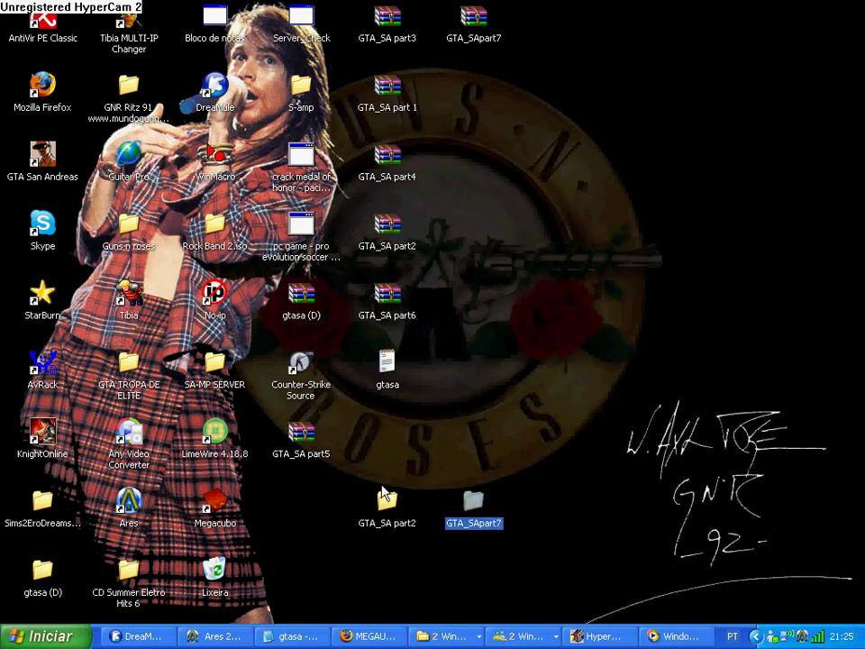
double_click(392, 509)
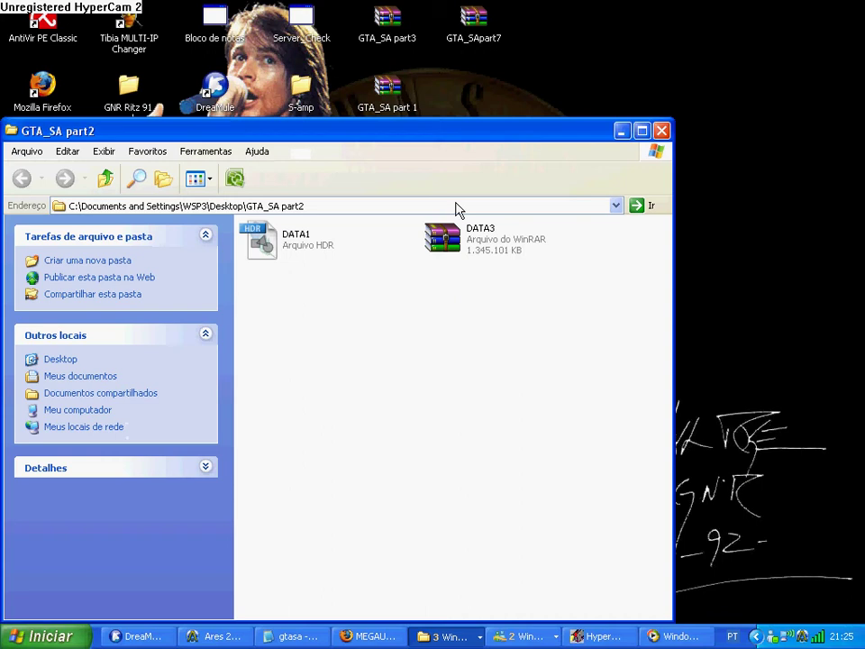
left_click(663, 136)
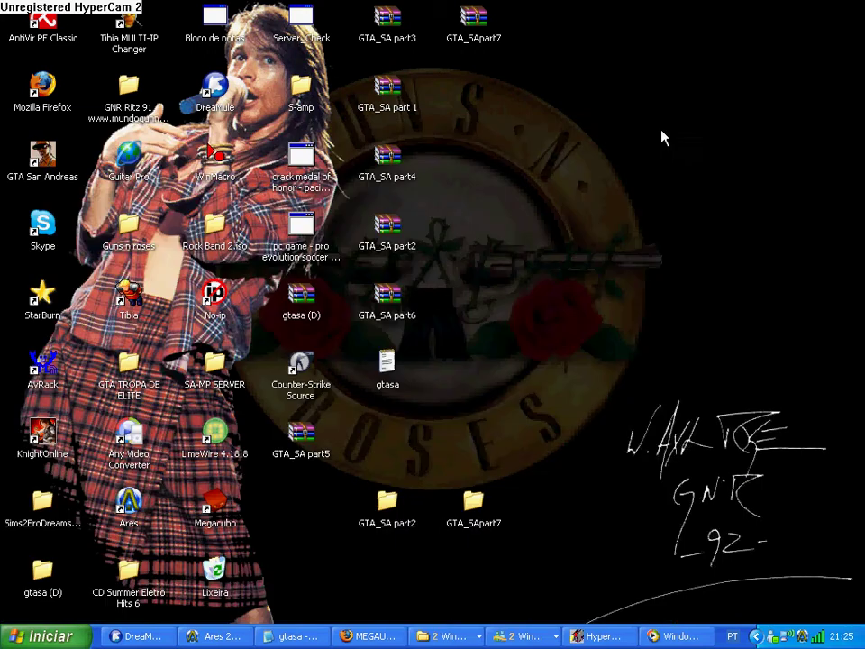
Step: Create a new folder on the desktop with the default name, open it to check it, and close its window
right_click(495, 394)
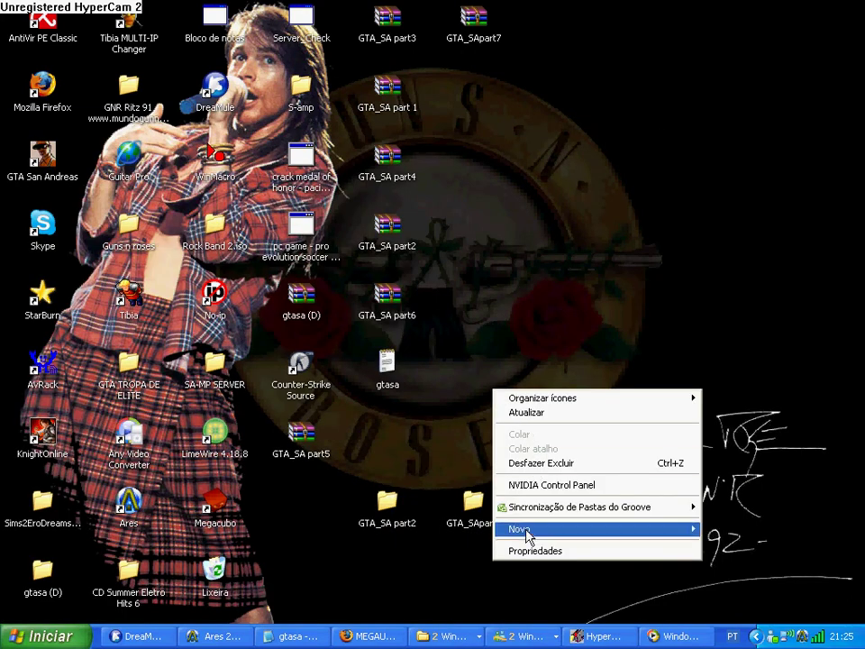
mouse_move(528, 535)
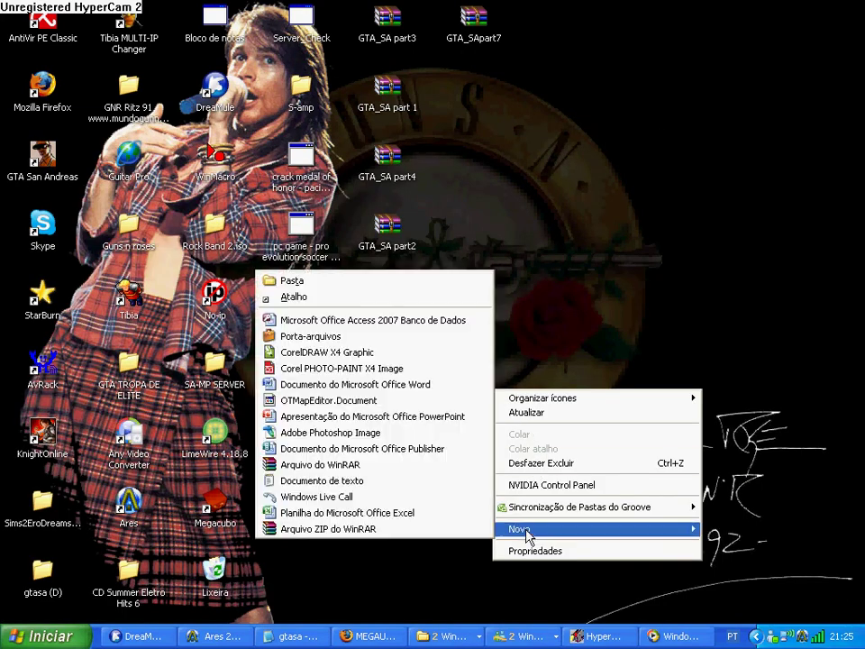
left_click(393, 285)
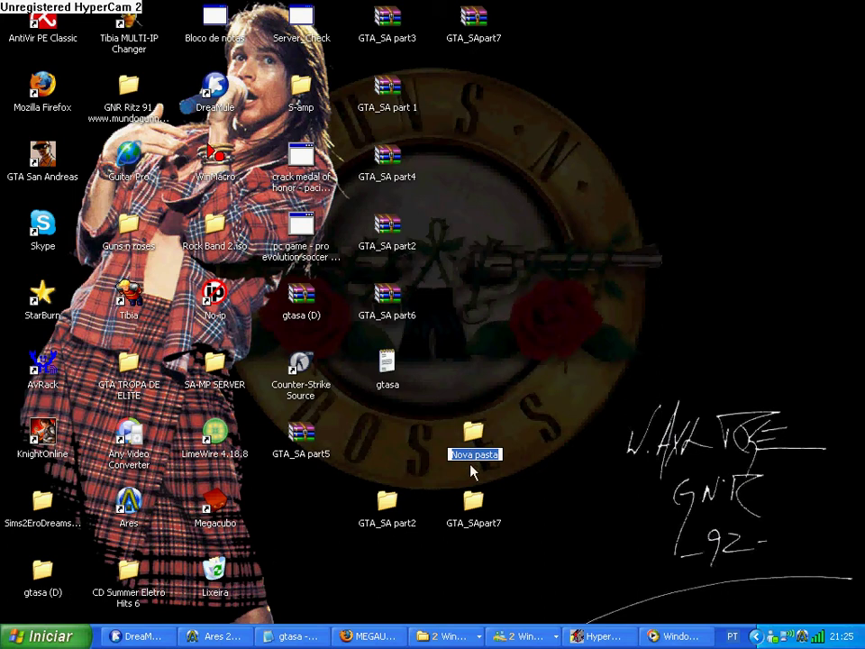
left_click(473, 433)
double_click(473, 433)
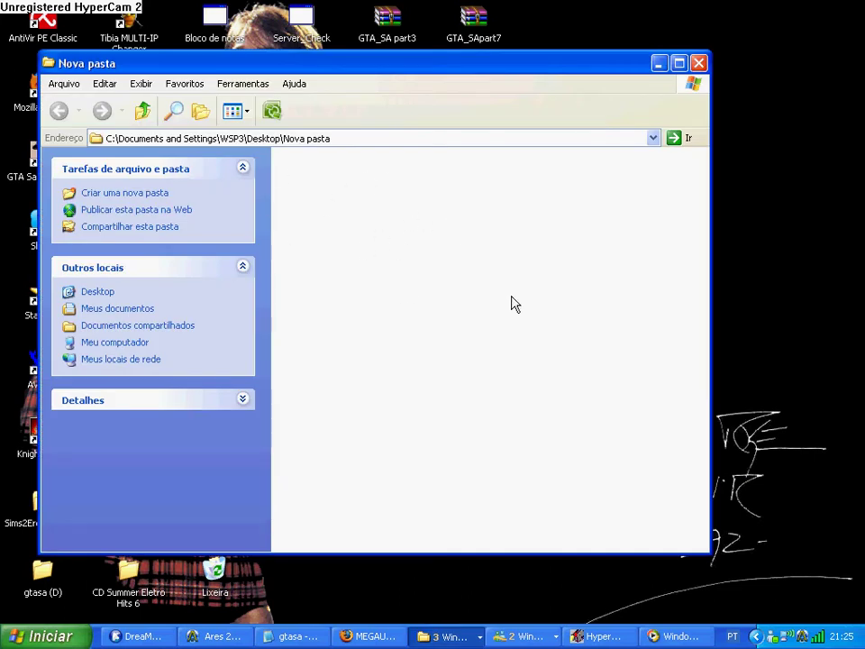
left_click(707, 65)
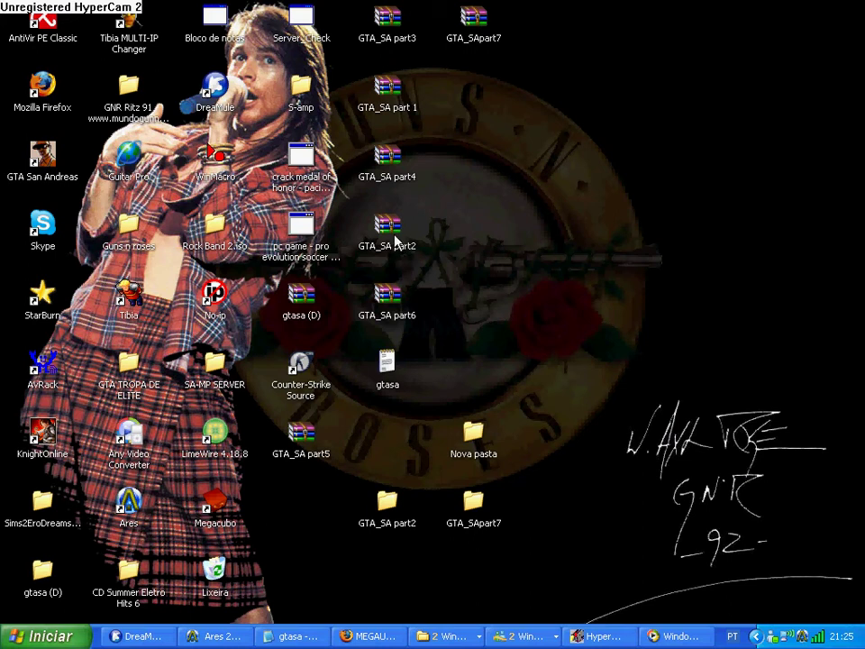
Step: Arrange the Nova pasta and GTA_SApart7 folder windows side by side and move the DATA2 archive from GTA_SApart7 into Nova pasta
double_click(475, 506)
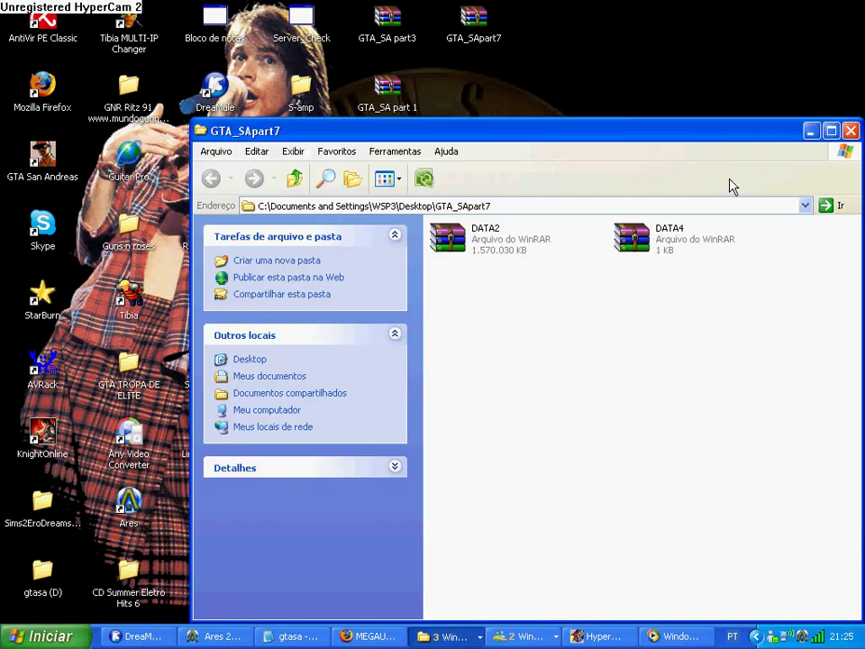
left_click(811, 131)
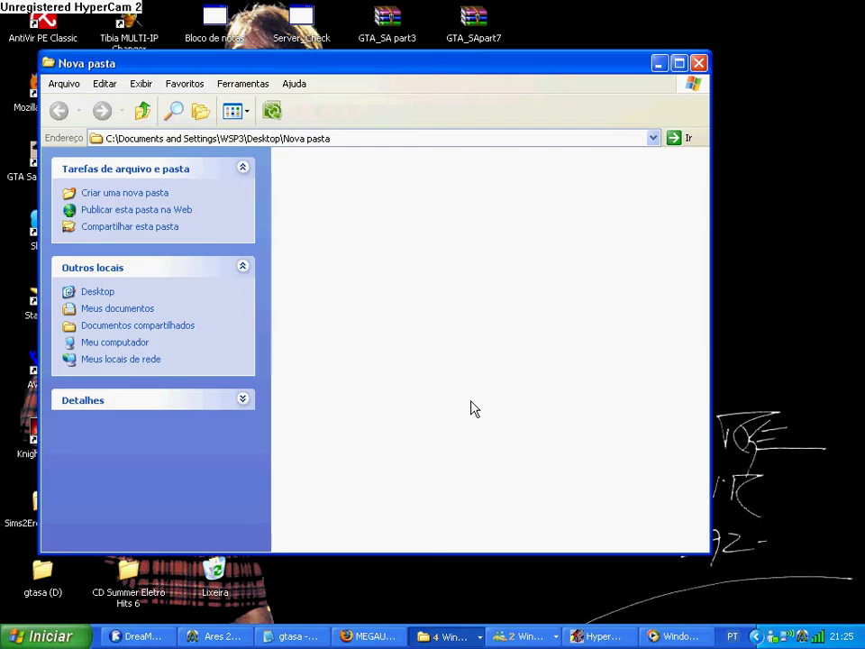
left_click_drag(455, 70, 504, 57)
left_click_drag(639, 44, 342, 33)
left_click(482, 526)
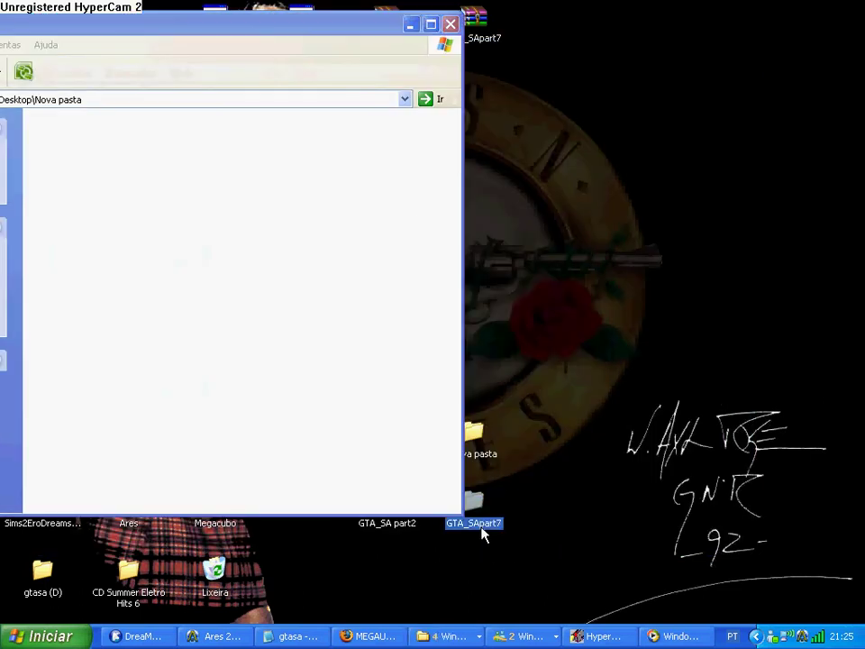
left_click(484, 526)
double_click(484, 527)
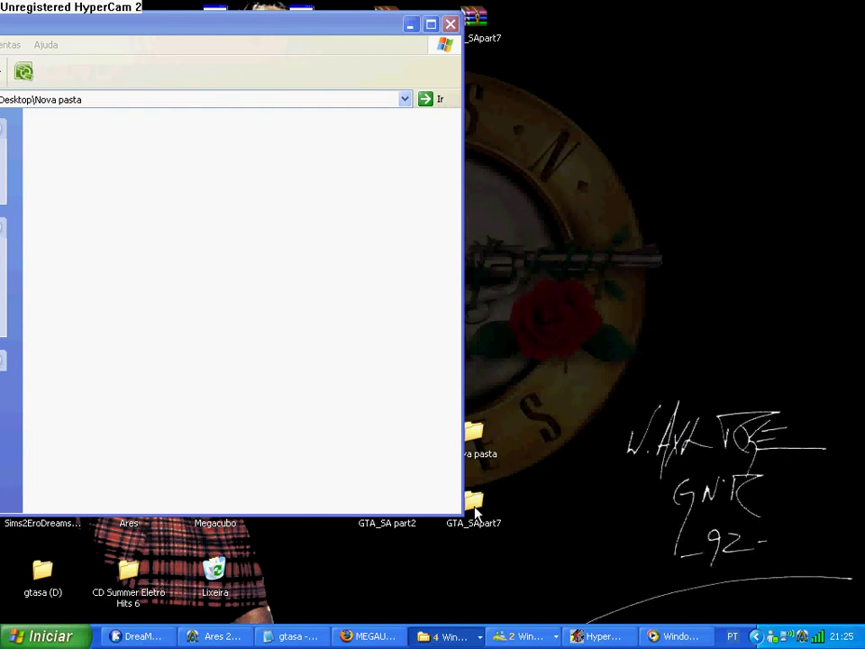
left_click(481, 237)
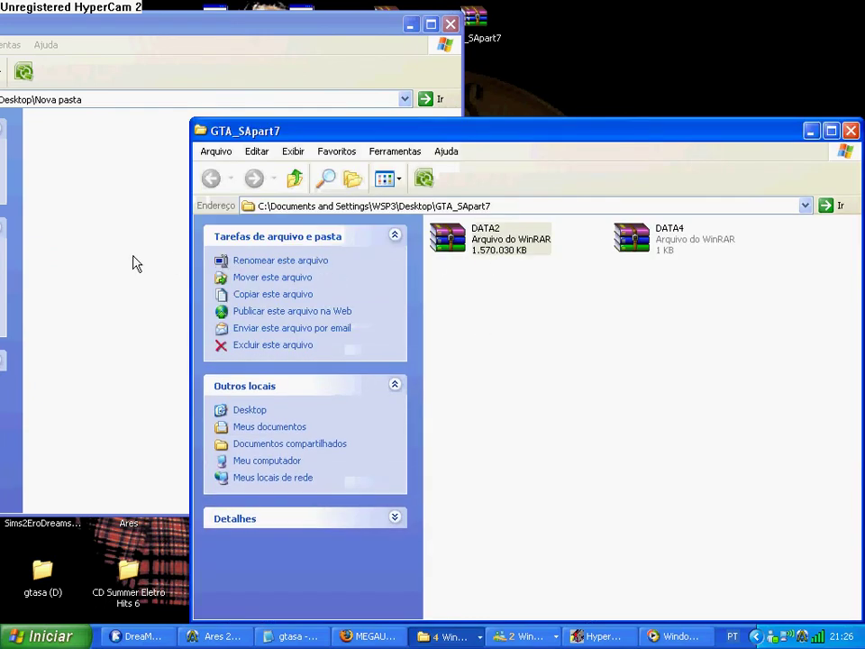
left_click_drag(456, 247, 154, 267)
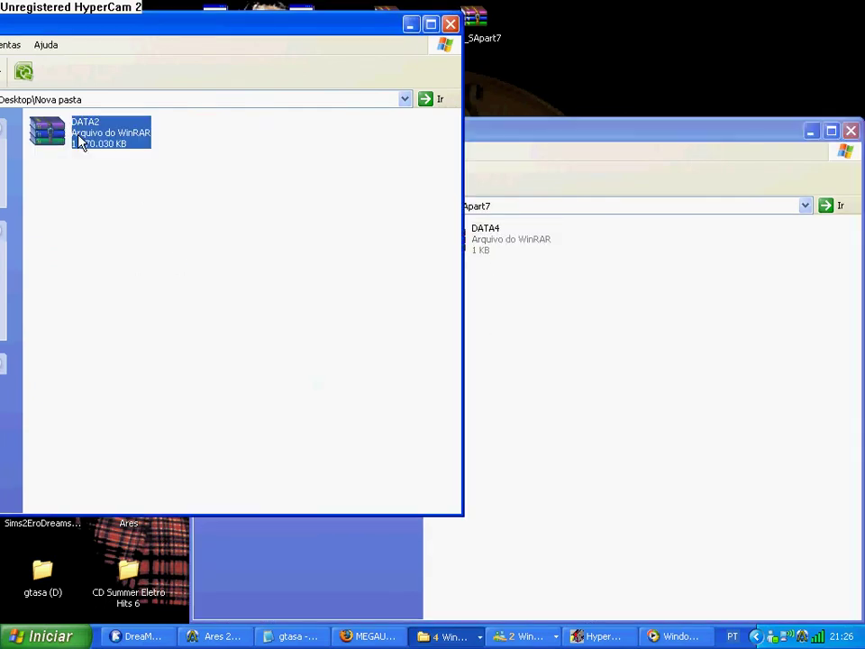
Step: Undo the move of the DATA2 archive and close both folder windows
left_click(563, 316)
key("ctrl+z")
left_click(417, 43)
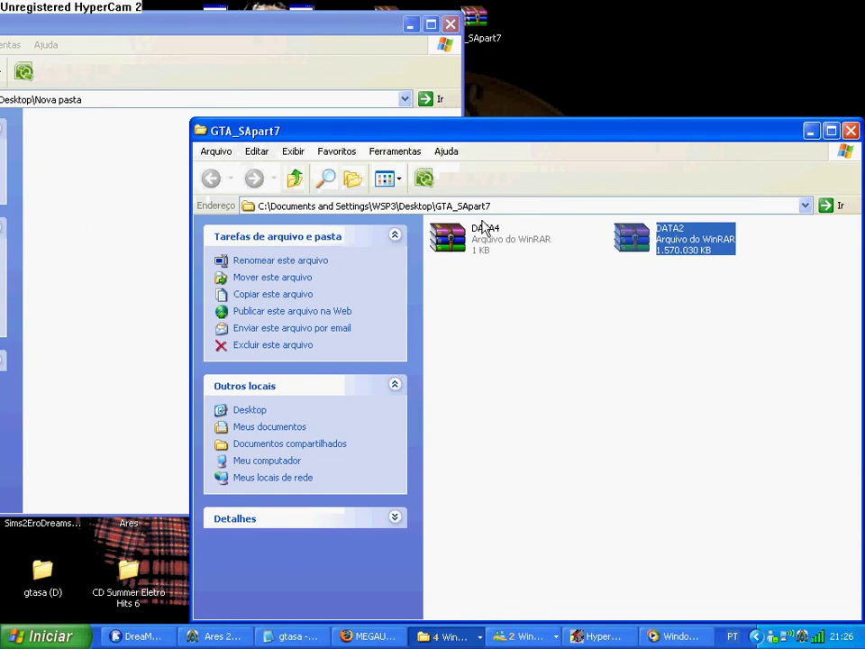
left_click(155, 231)
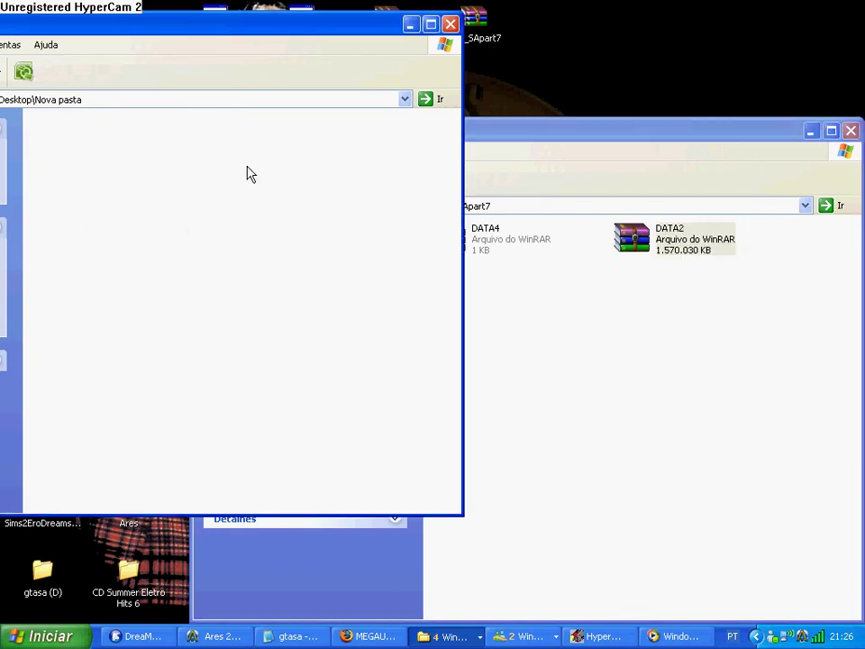
left_click(451, 24)
left_click(850, 130)
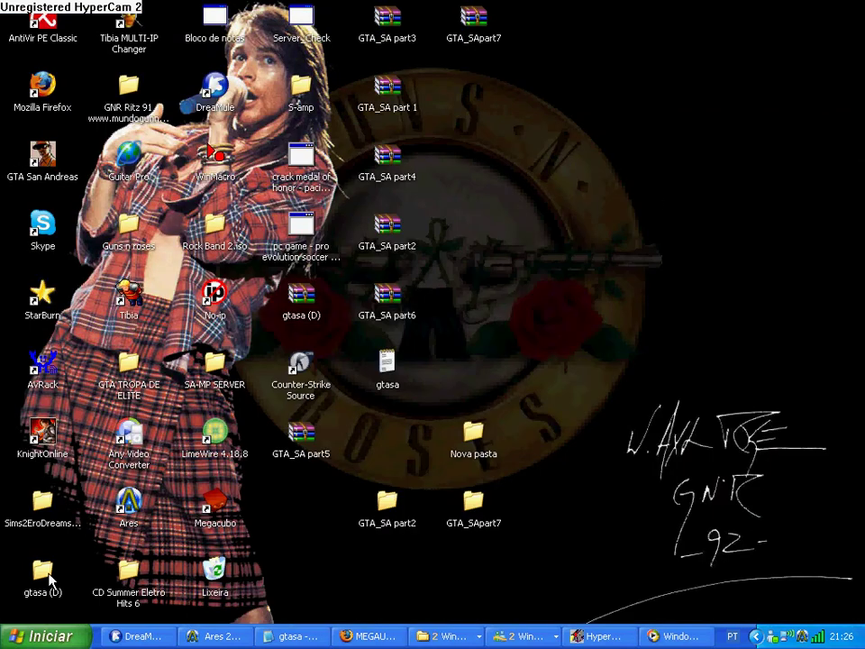
Step: Examine the files in the gtasa (D) folder, highlight the SETUP application, and close the window
double_click(43, 573)
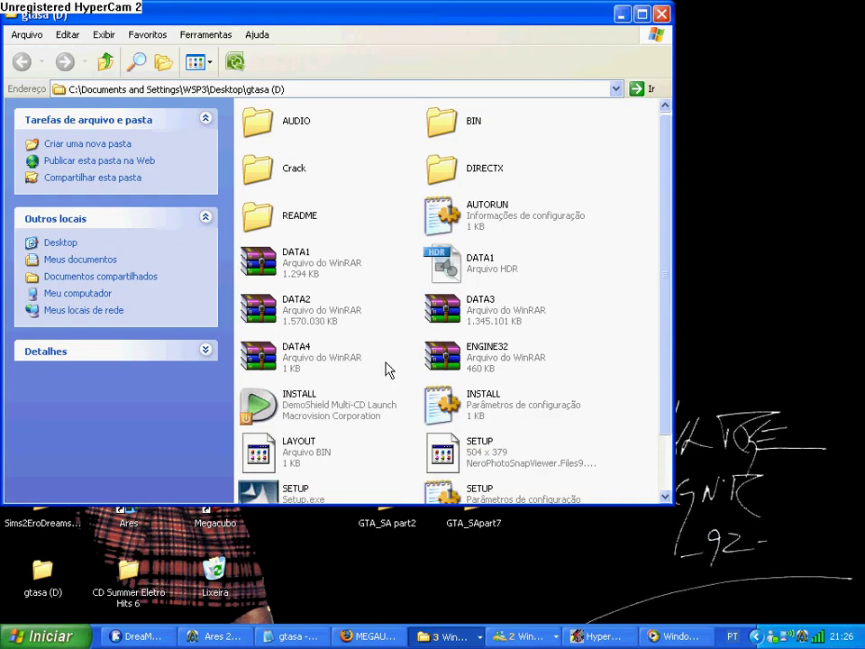
scroll(414, 402, "down", 2)
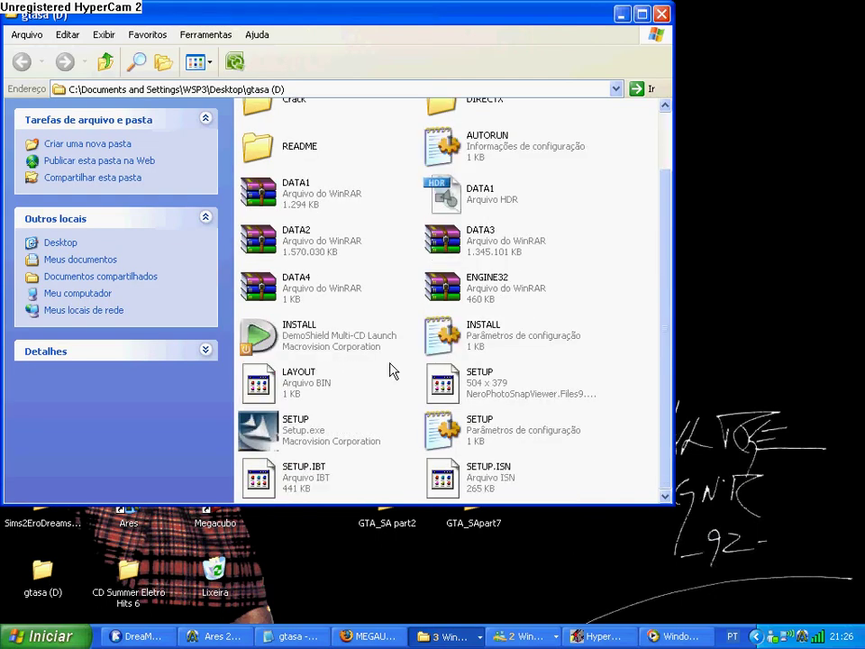
left_click(305, 441)
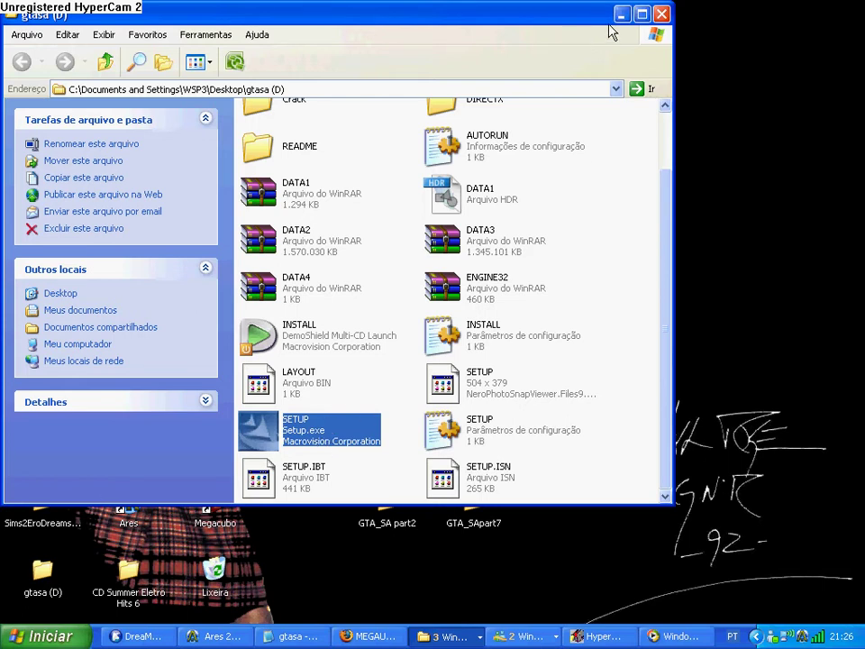
left_click_drag(446, 18, 560, 54)
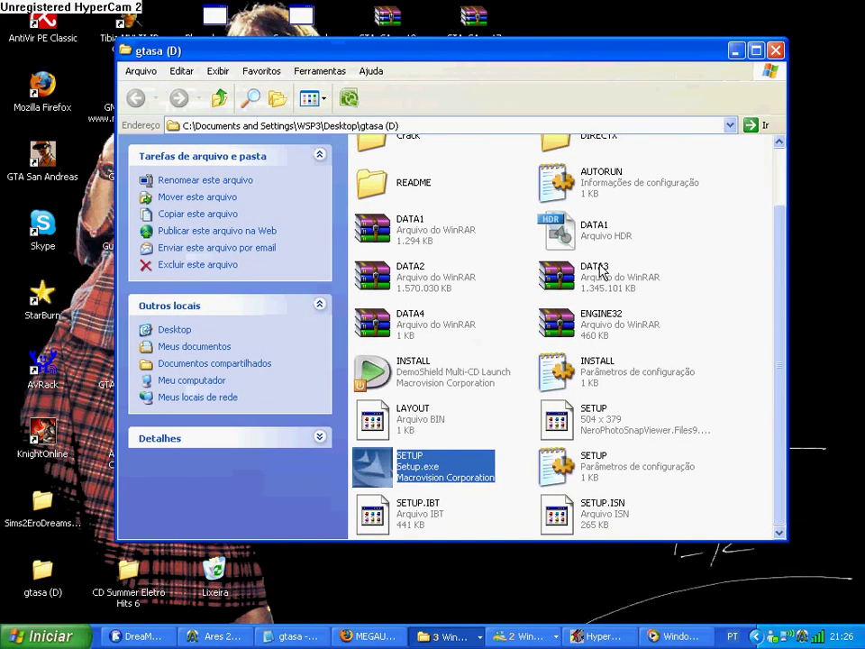
left_click(775, 50)
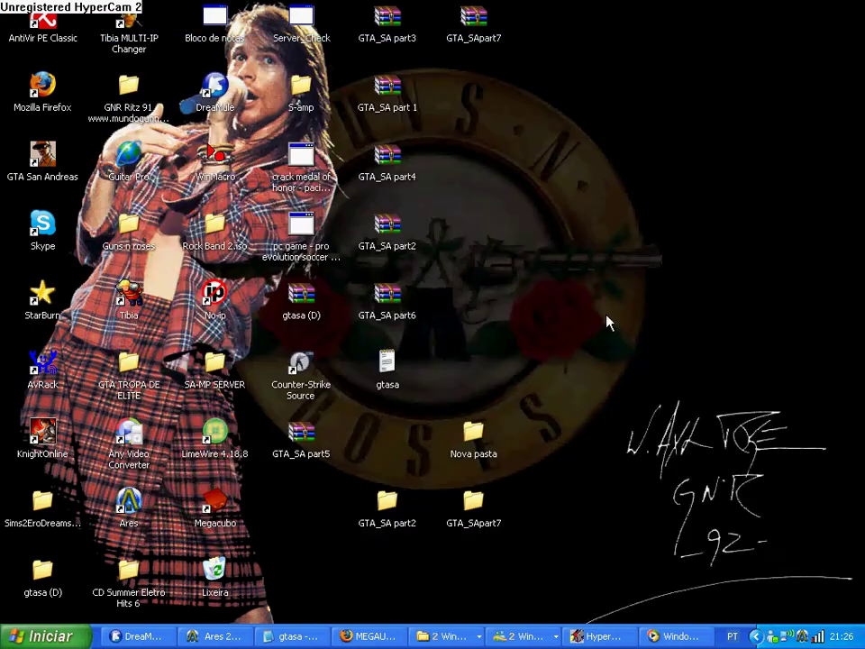
Step: Examine the Crack folder inside gtasa (D), highlight the GTA_SA executable, and close the window
double_click(40, 590)
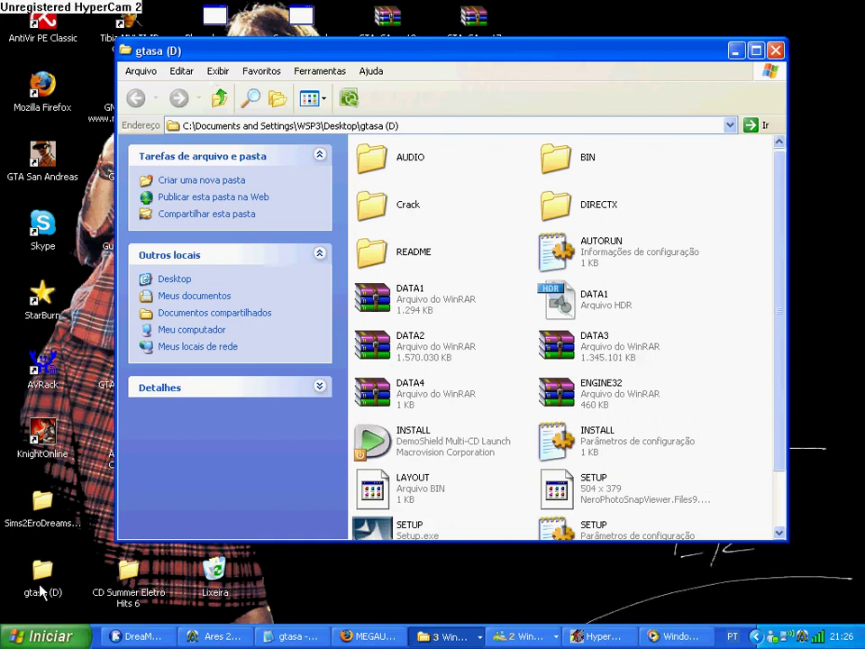
double_click(392, 206)
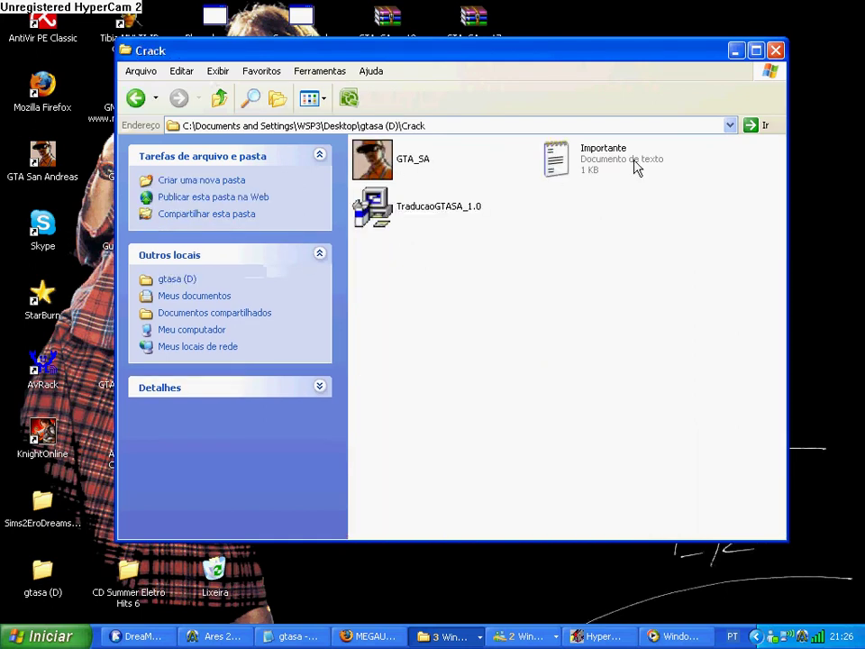
left_click(368, 164)
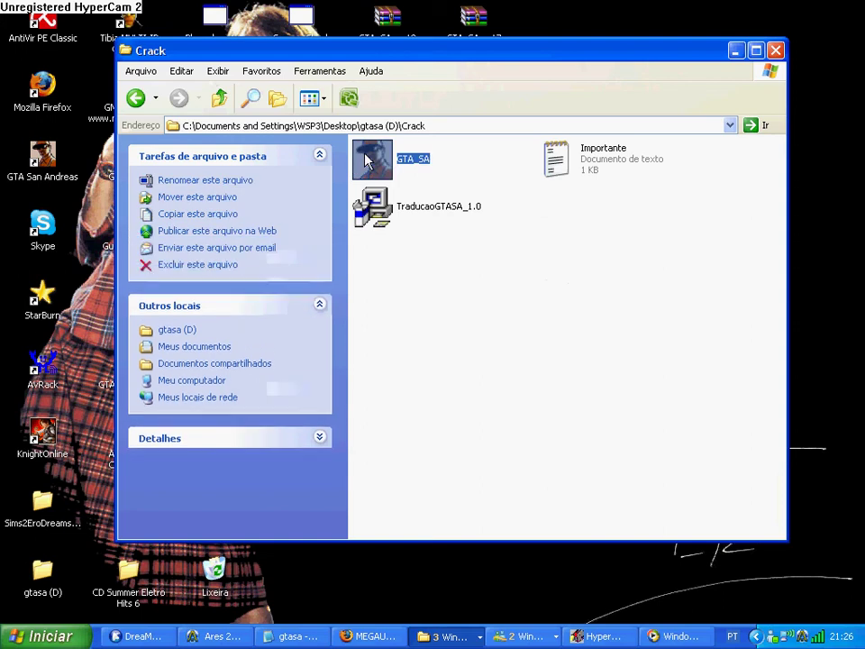
left_click(509, 242)
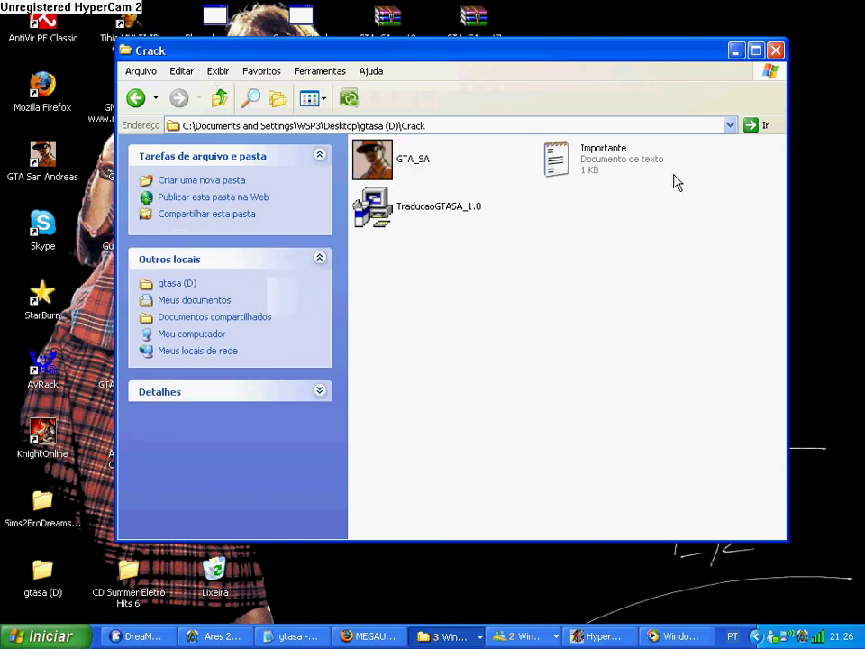
left_click(776, 51)
Step: Open the Arquivos de programas folder on Disco local (C:)
left_click(36, 636)
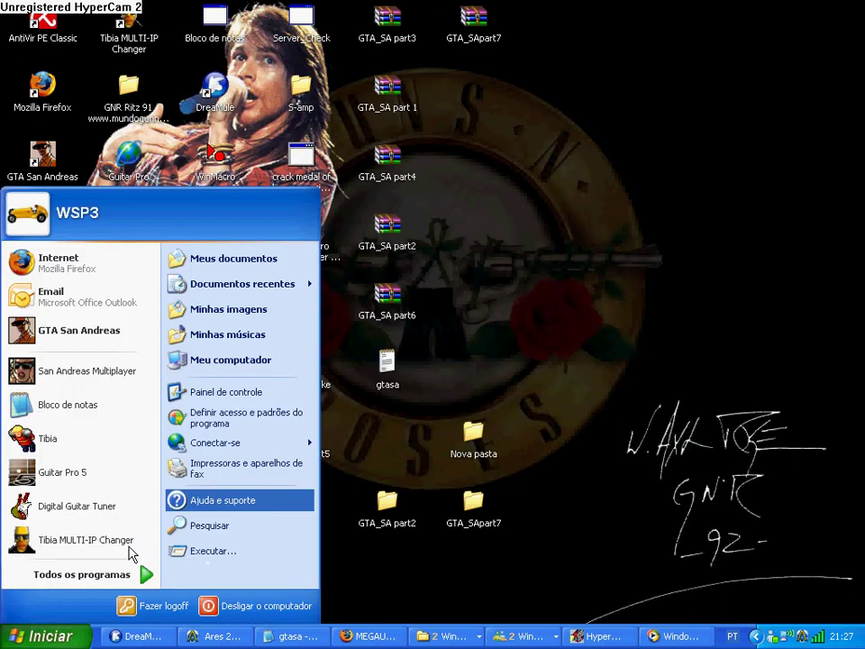
left_click(275, 361)
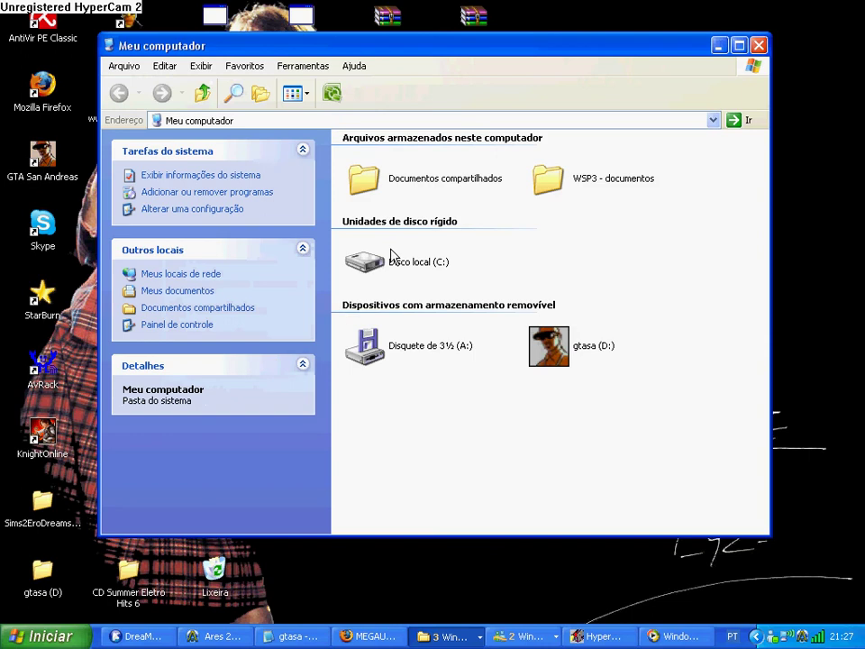
left_click(393, 263)
double_click(393, 264)
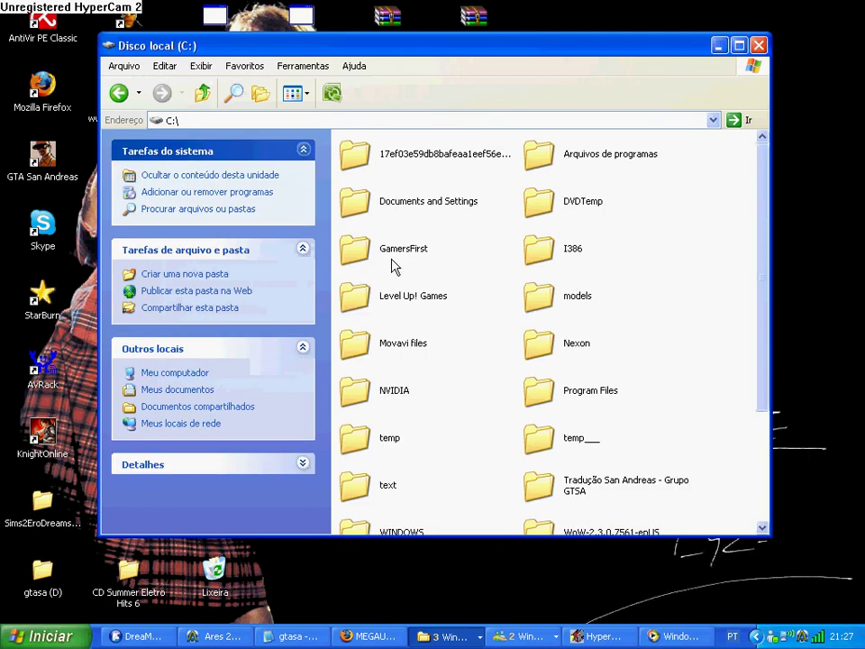
left_click(563, 159)
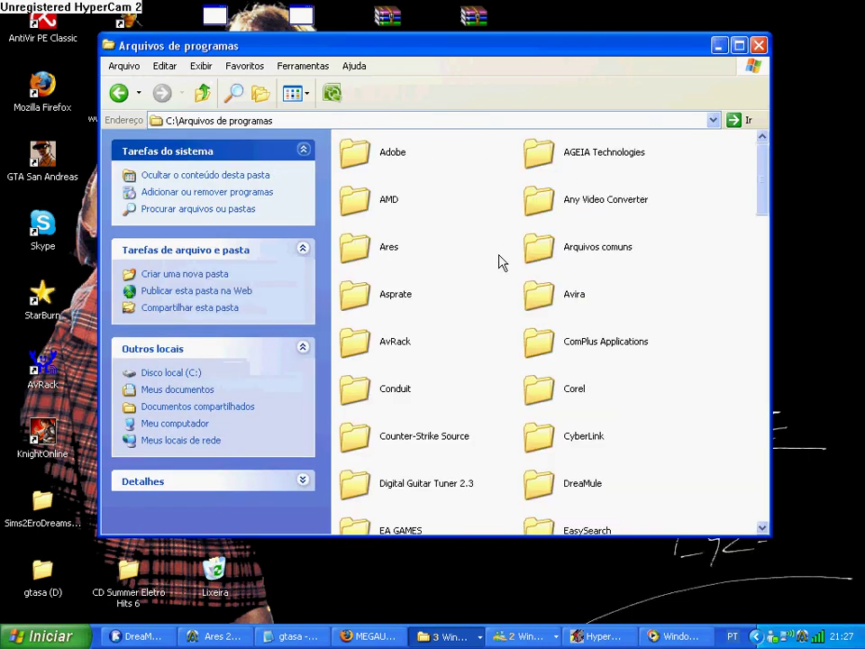
Step: Find and open the Rockstar Games folder within Arquivos de programas
key("r")
key("r")
key("r")
key("r")
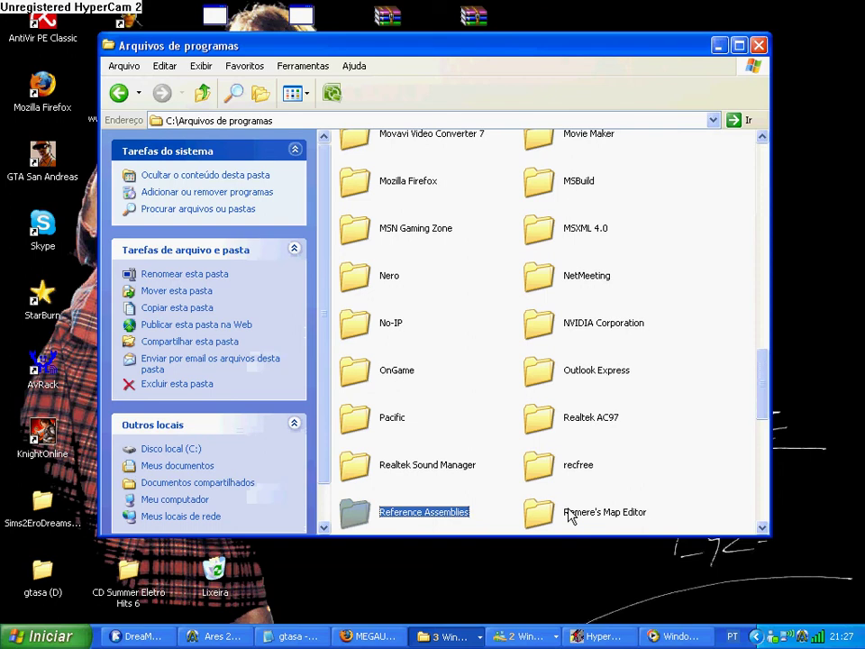
key("r")
key("r")
key("Return")
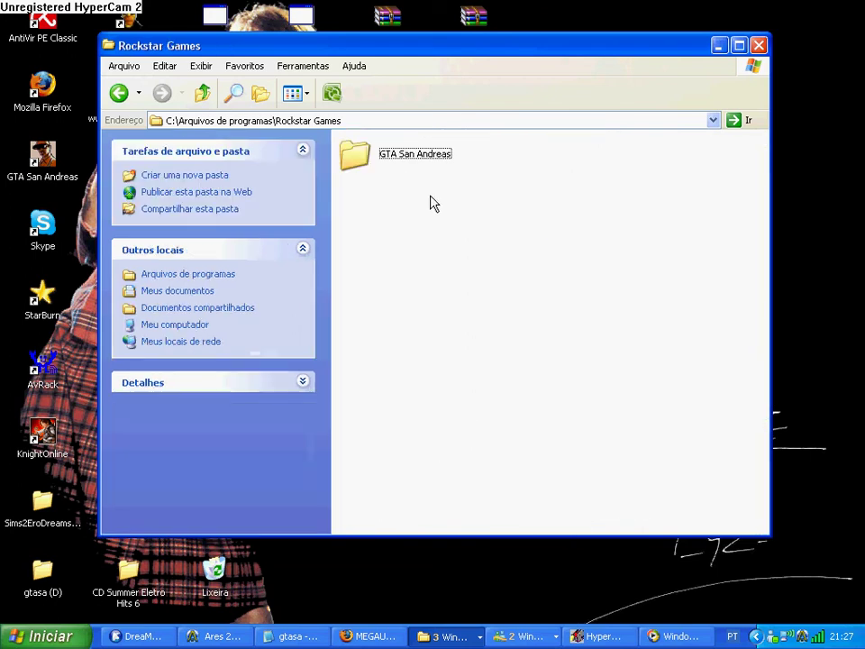
Step: Open the GTA San Andreas folder within Rockstar Games to view the installed files, and close the window
double_click(416, 152)
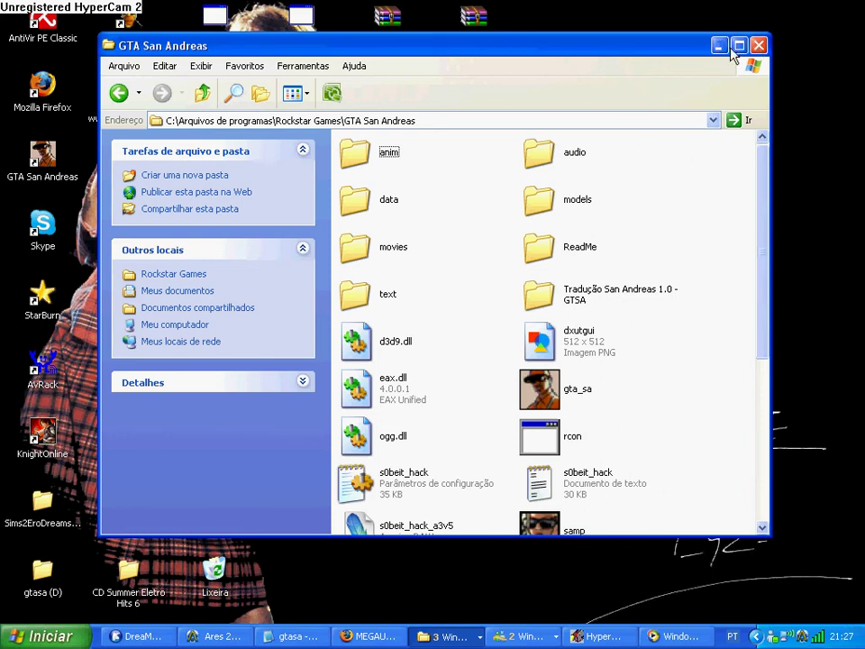
left_click(760, 46)
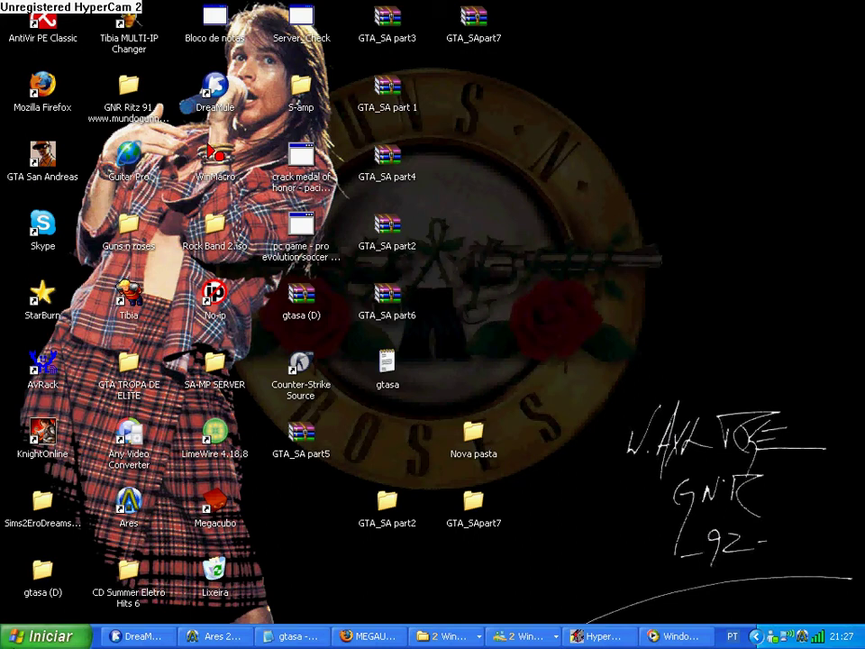
Step: Open the Crack folder inside gtasa (D) on the desktop and launch the TraducaoGTASA_1.0 installer
double_click(41, 581)
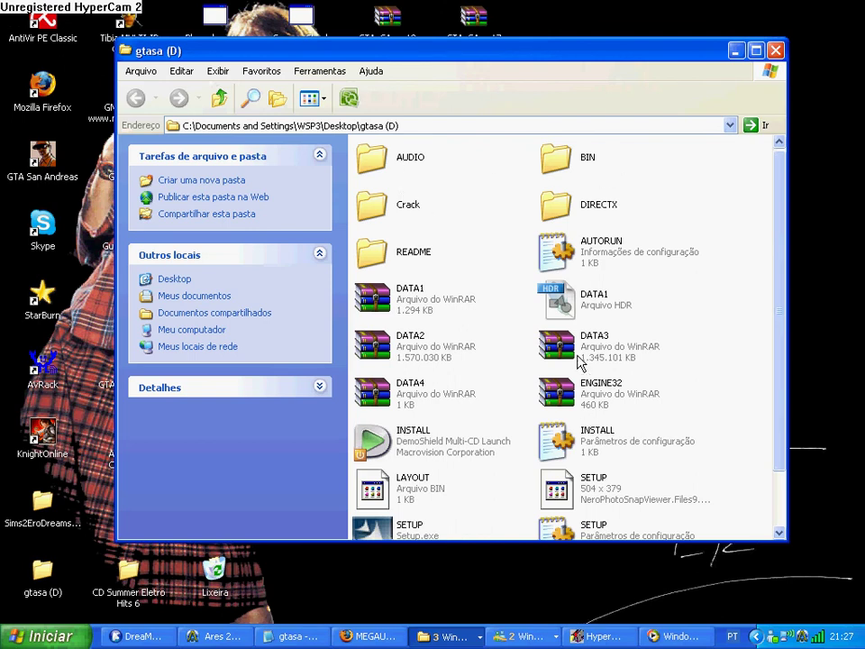
scroll(437, 288, "down", 1)
scroll(432, 284, "up", 2)
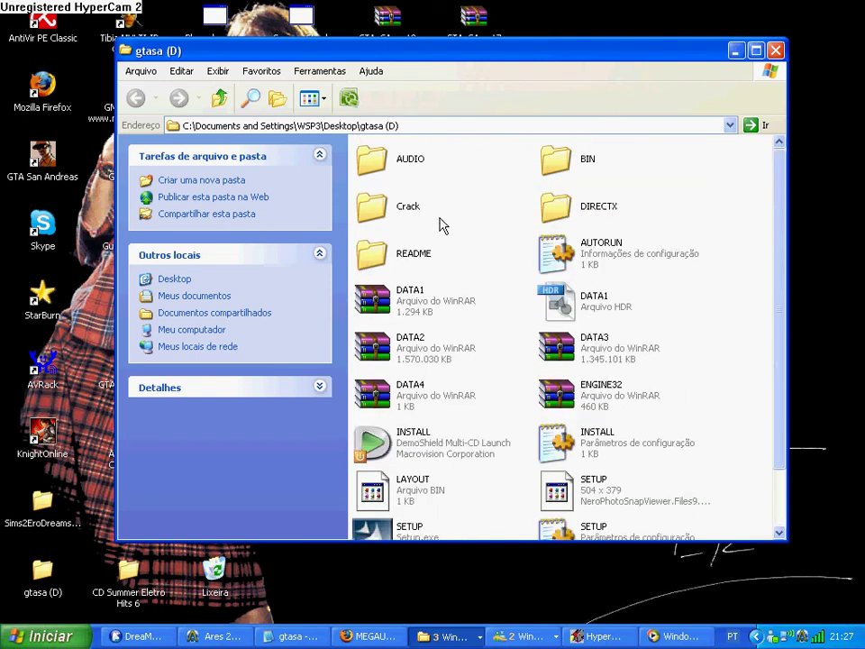
double_click(408, 207)
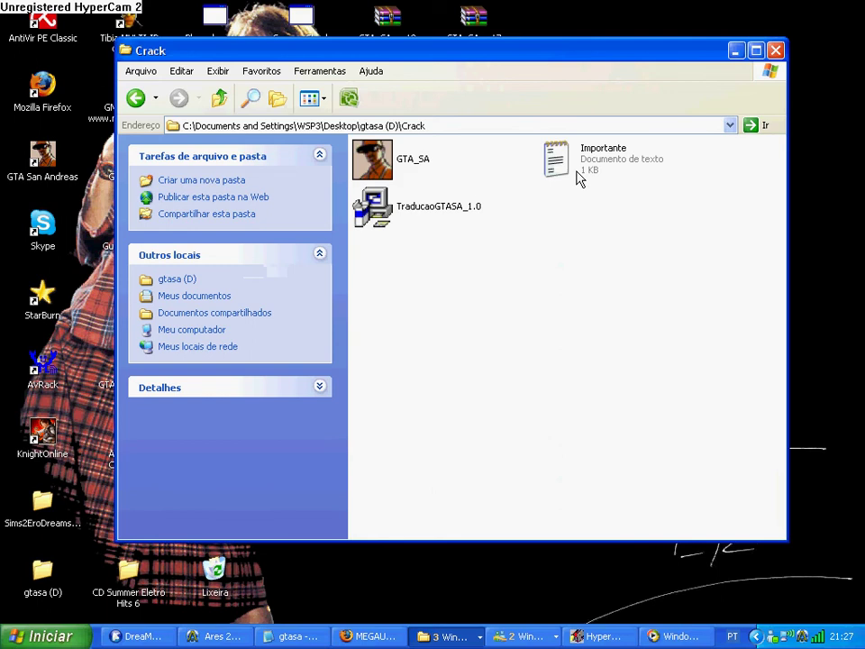
double_click(431, 217)
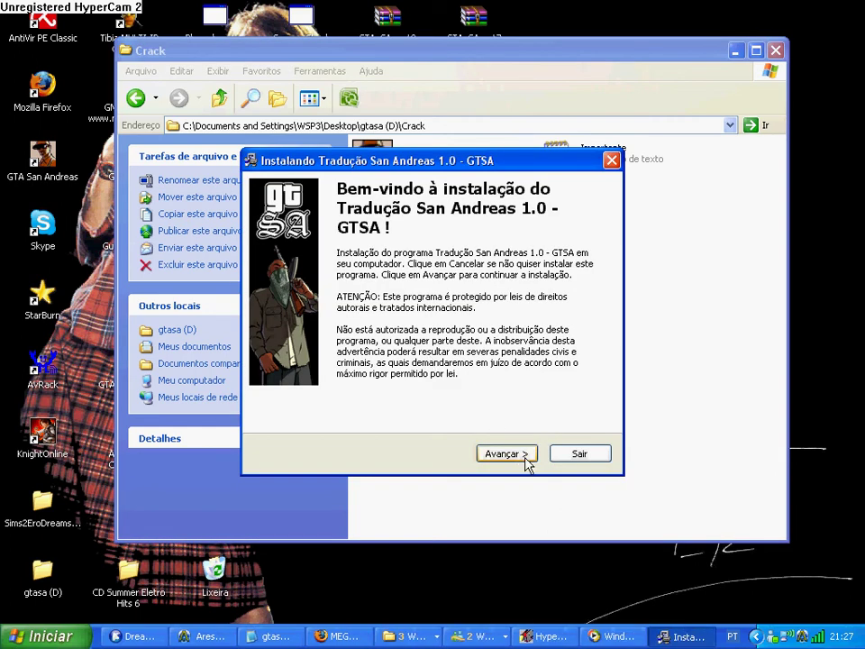
Step: Accept the translation installer's licence terms and proceed to its destination directory page
left_click(529, 460)
left_click(387, 420)
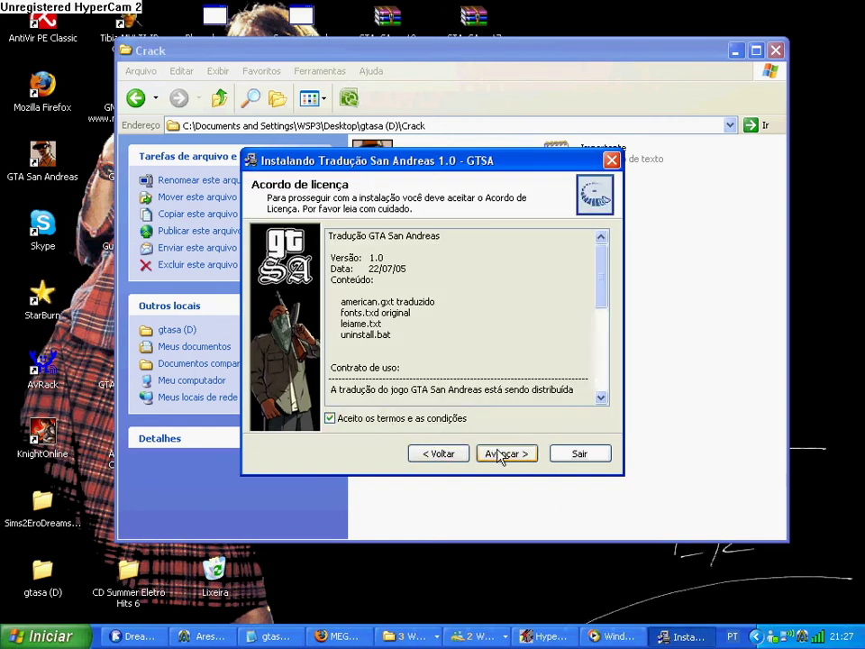
left_click(503, 454)
left_click(503, 454)
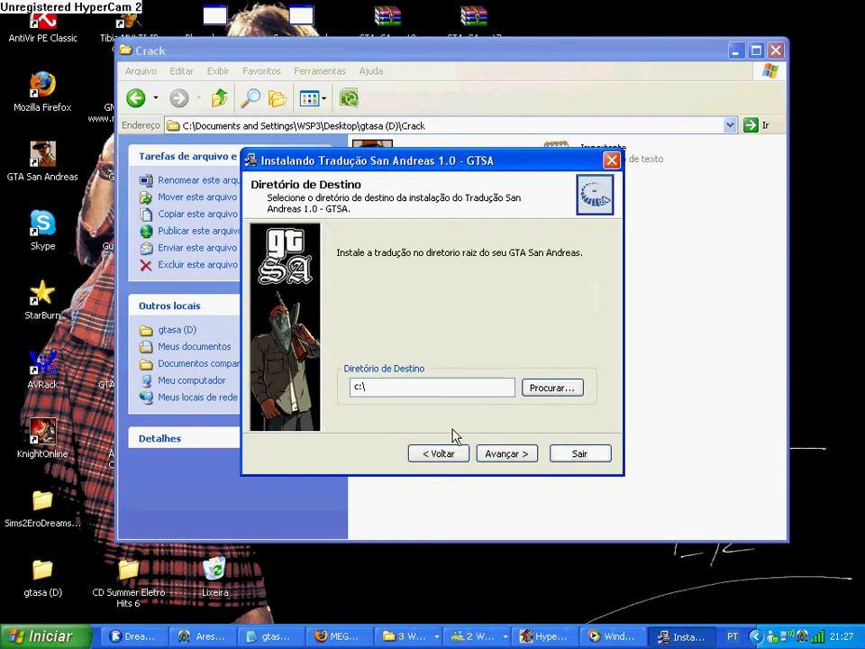
Step: Choose Arquivos de programas > Rockstar Games > GTA San Andreas on drive C: as the translation's destination folder, and abort the installation
left_click(553, 388)
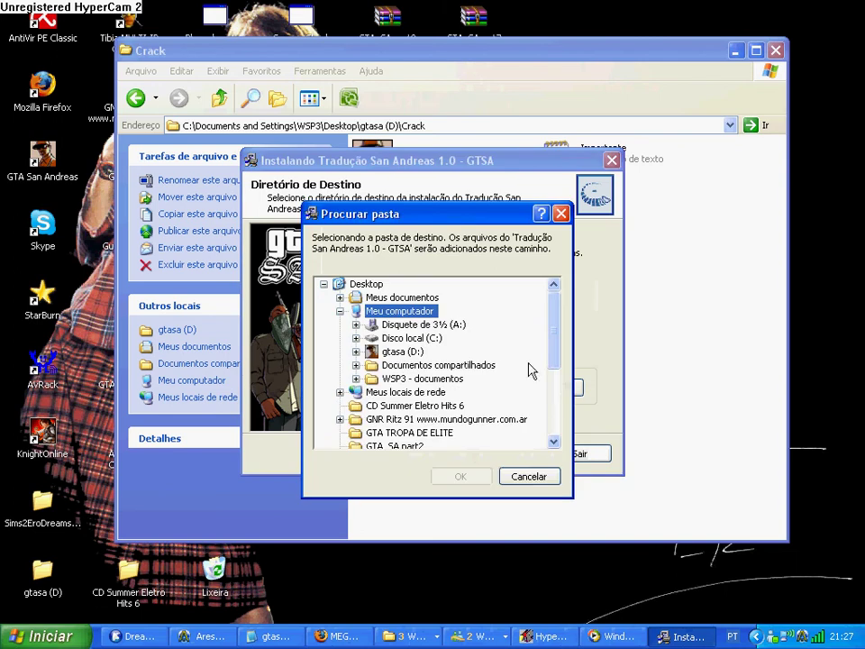
double_click(382, 338)
double_click(432, 319)
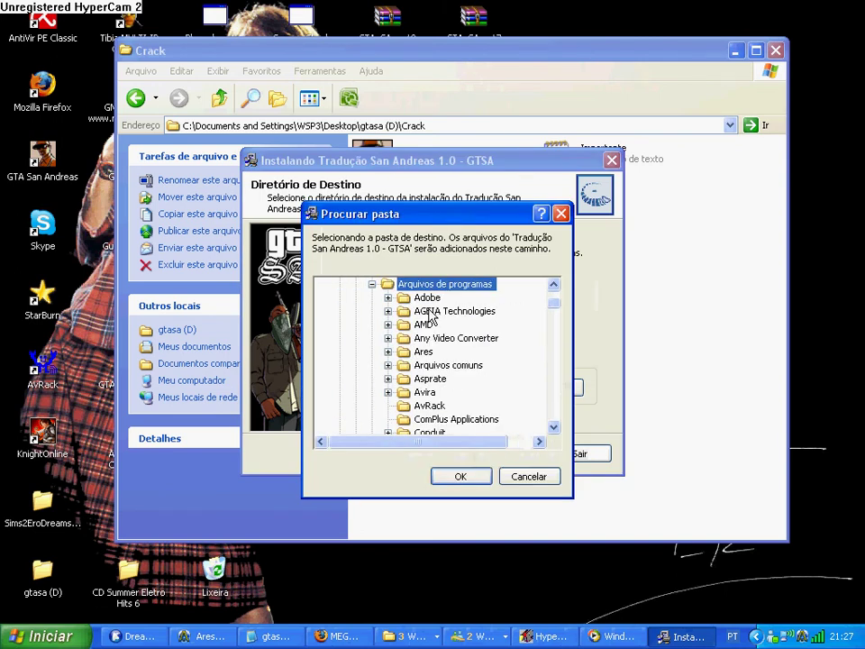
key("r")
key("r")
key("r")
key("r")
key("r")
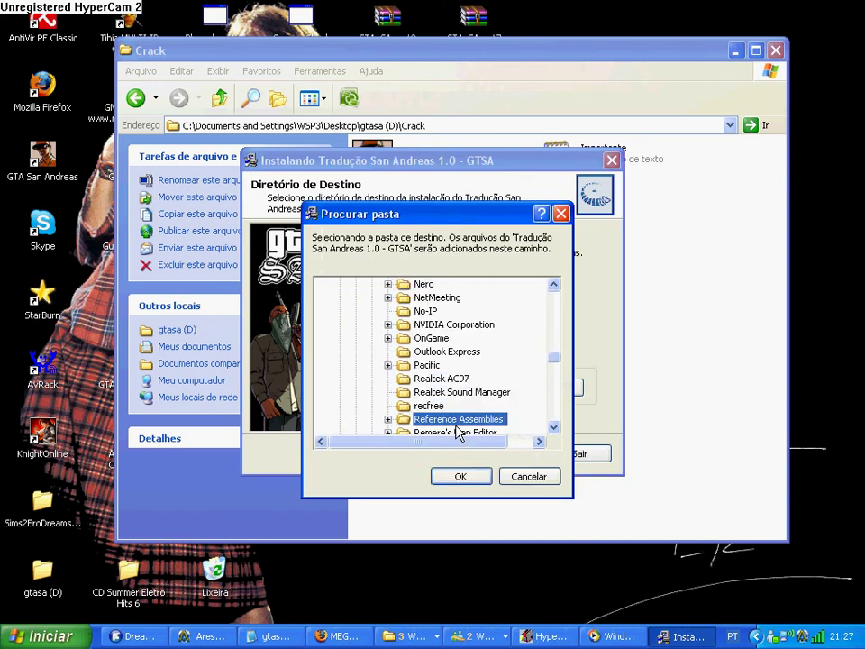
key("r")
double_click(459, 420)
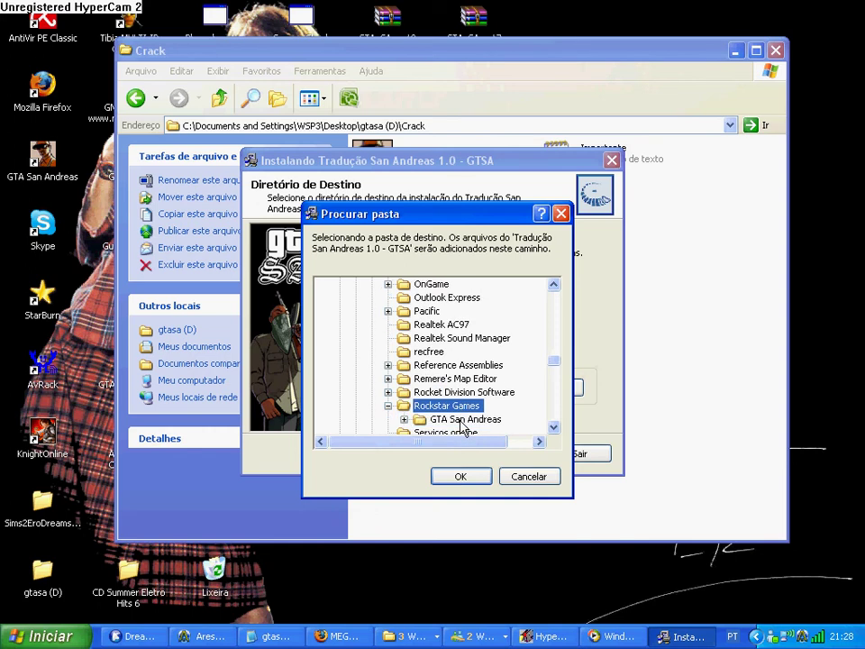
double_click(461, 421)
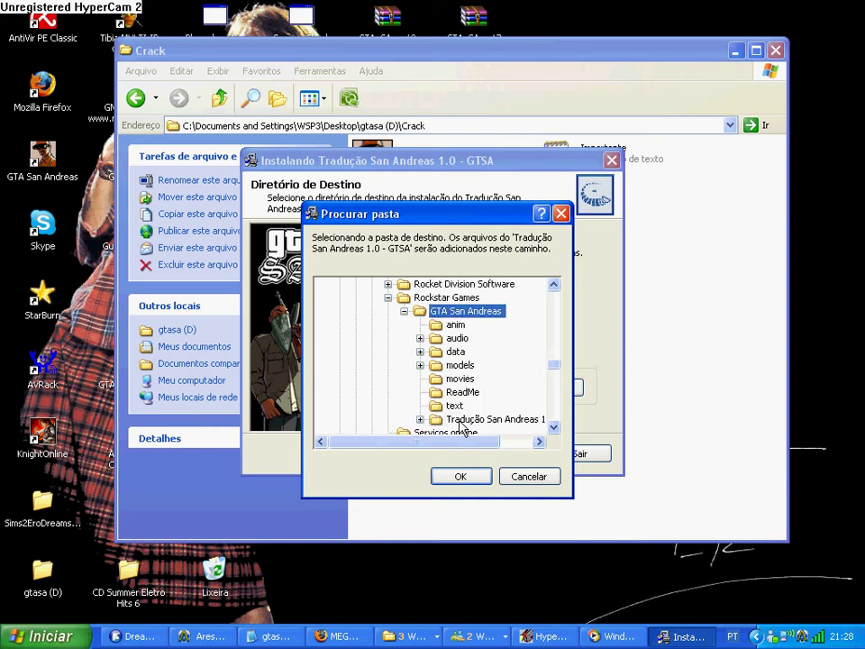
left_click(470, 477)
left_click(595, 456)
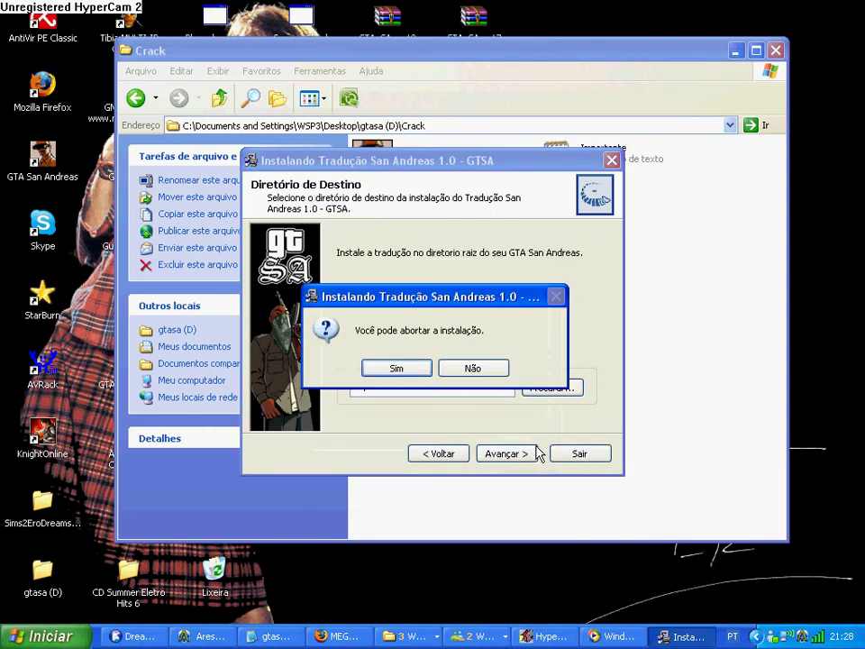
left_click(410, 365)
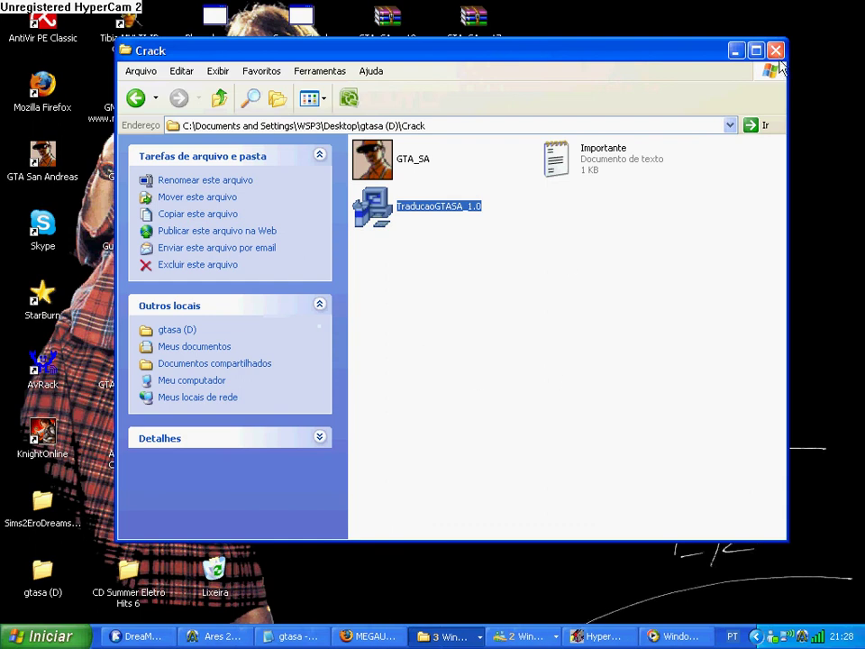
Step: Go from the Crack folder to Arquivos de programas on Disco local (C:)
left_click(178, 381)
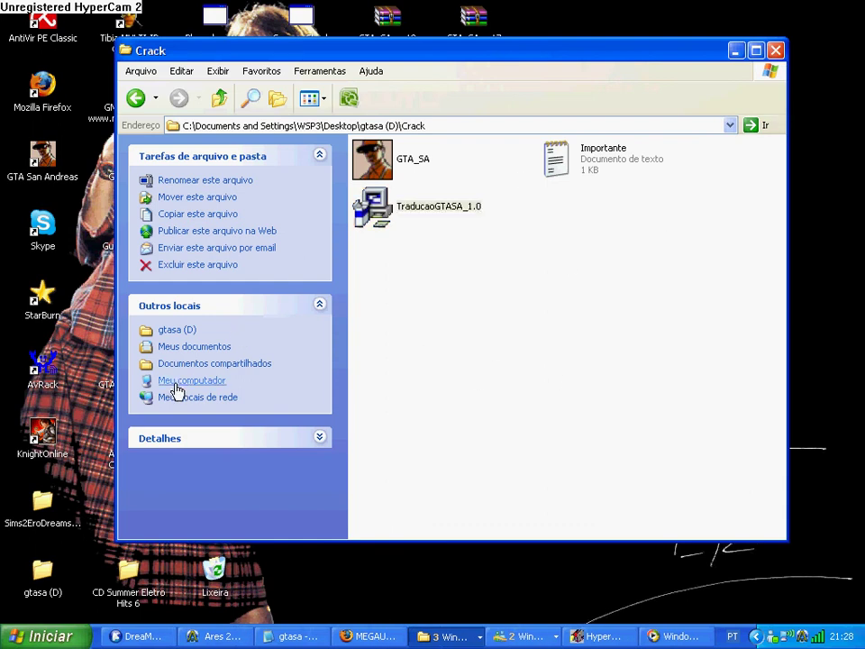
double_click(414, 260)
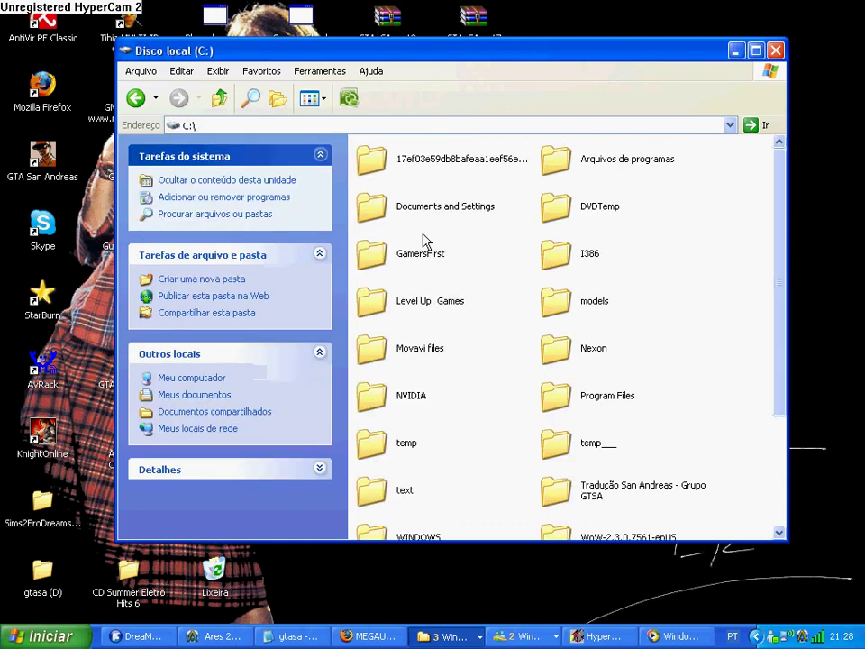
double_click(599, 162)
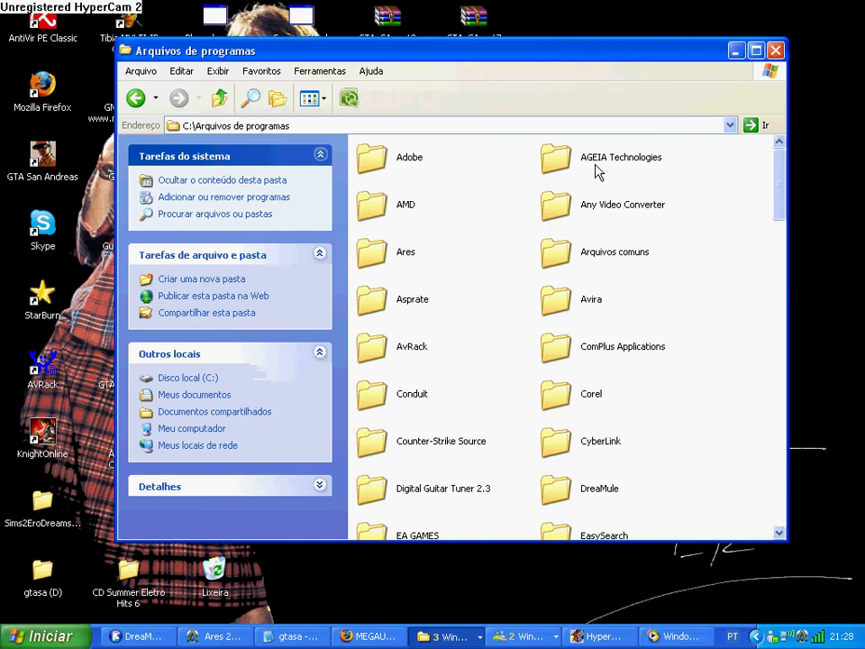
Step: Locate the Rockstar Games folder within Arquivos de programas and open its GTA San Andreas folder
key("r")
key("Down")
key("Down")
key("Down")
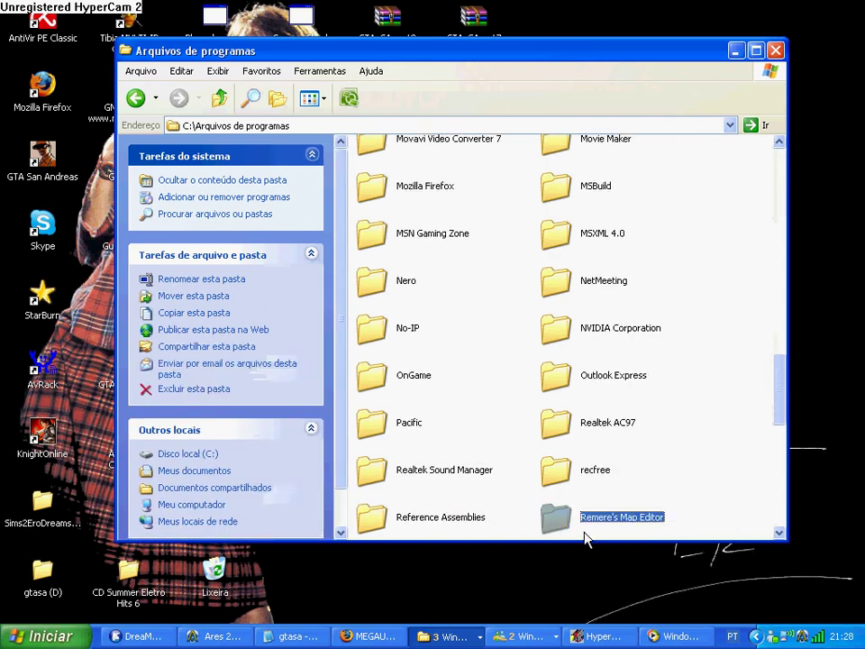
left_click(582, 517)
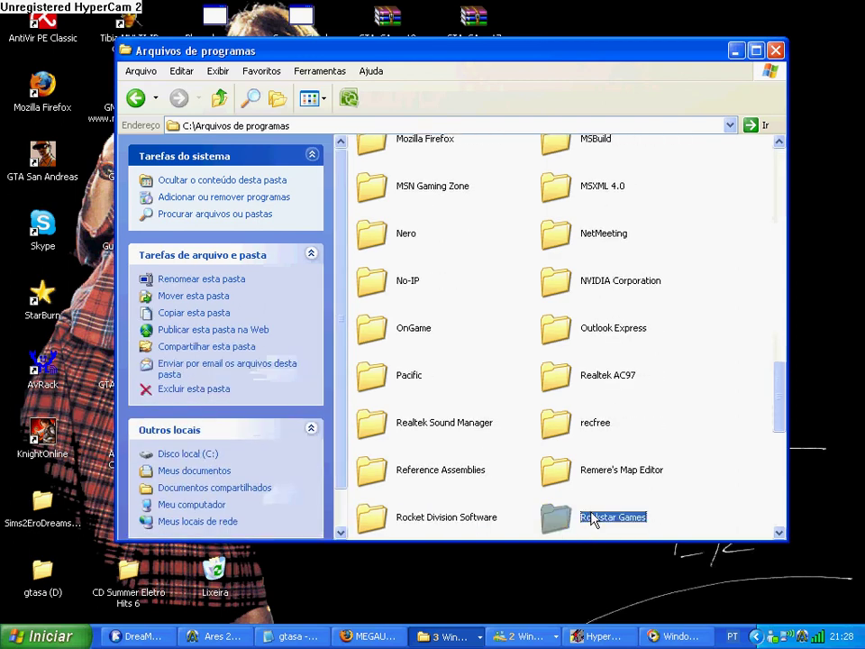
left_click(561, 525)
double_click(562, 526)
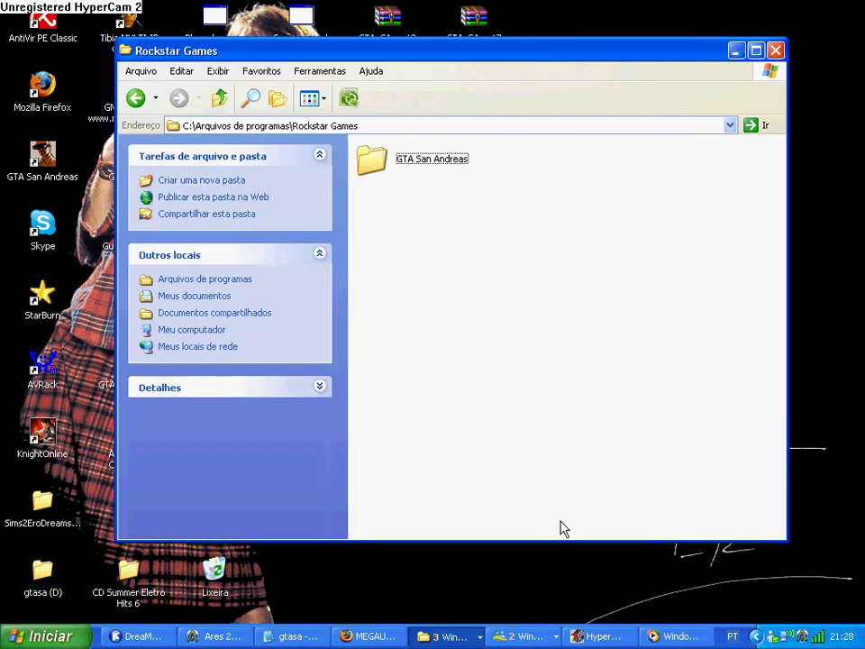
left_click(388, 171)
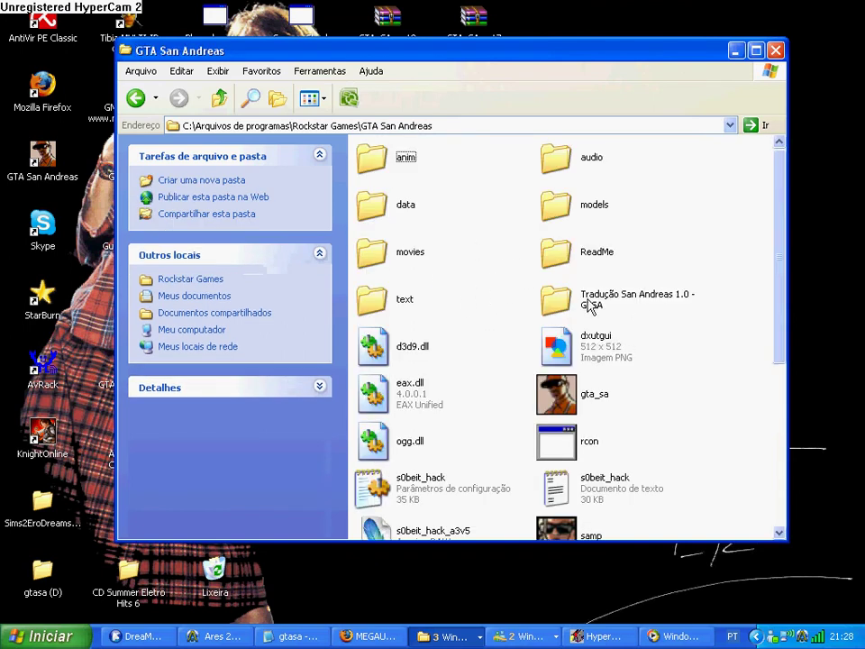
Step: Inspect the text subfolder of Tradução San Andreas 1.0 - GTSA, and return to the GTA San Andreas folder
left_click(580, 301)
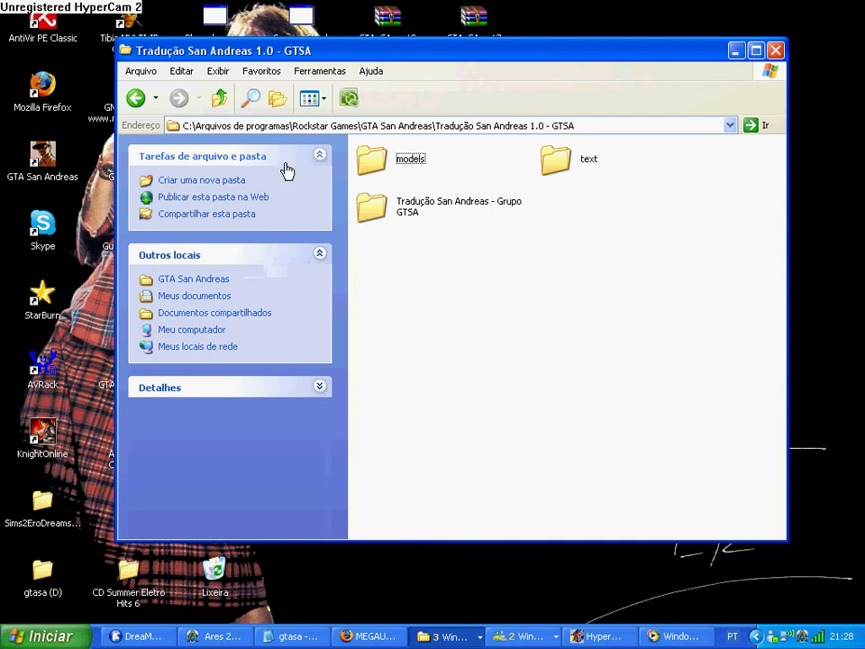
double_click(578, 165)
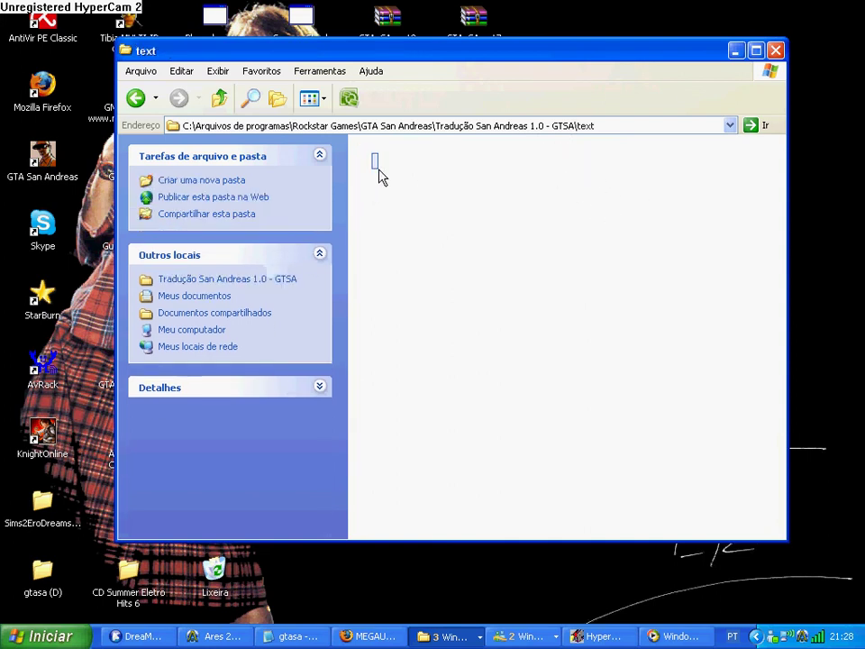
left_click_drag(379, 176, 424, 189)
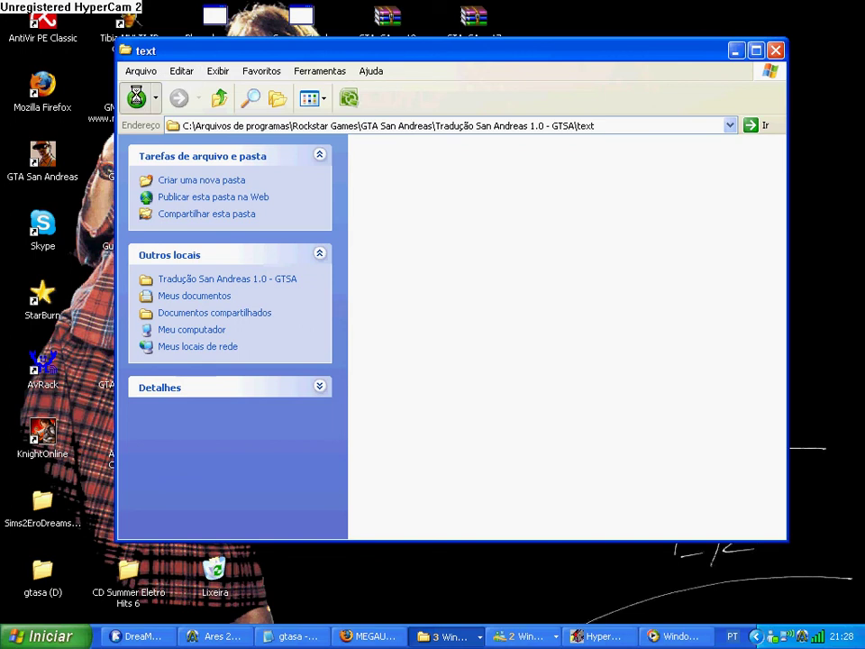
left_click(136, 98)
left_click(136, 98)
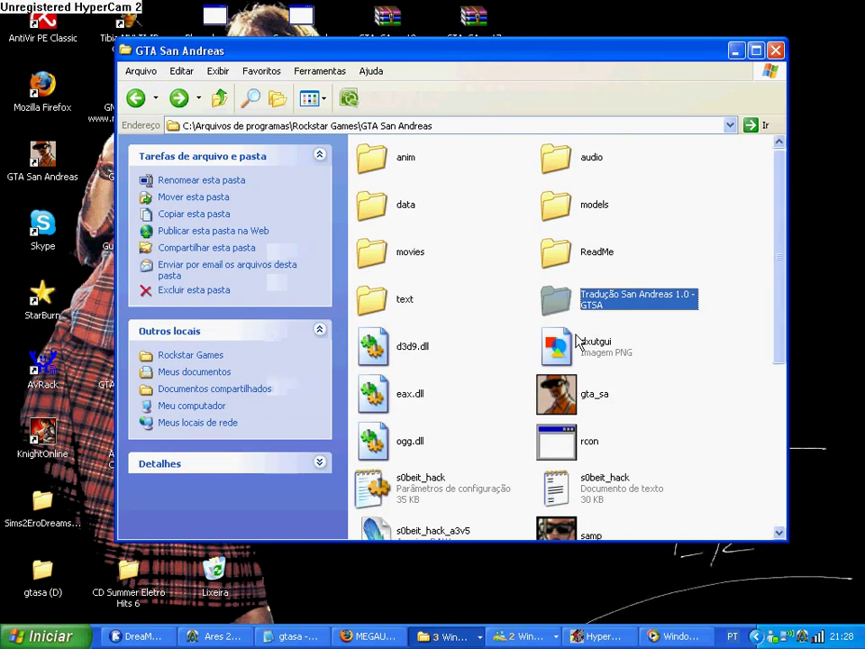
Step: Look through the GTA San Andreas files, view the contents of its text folder, and close the window
scroll(593, 407, "down", 3)
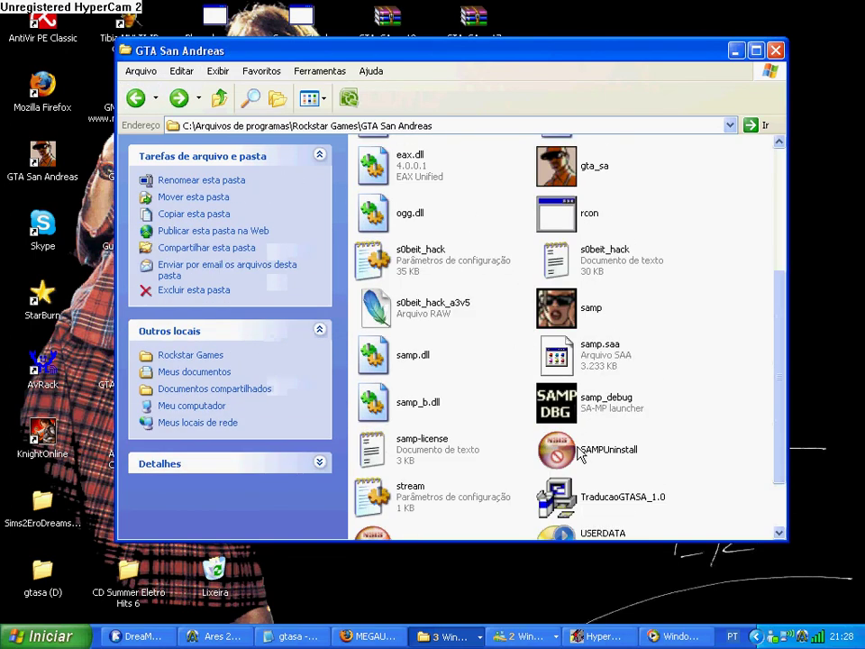
scroll(580, 455, "down", 1)
scroll(477, 463, "up", 5)
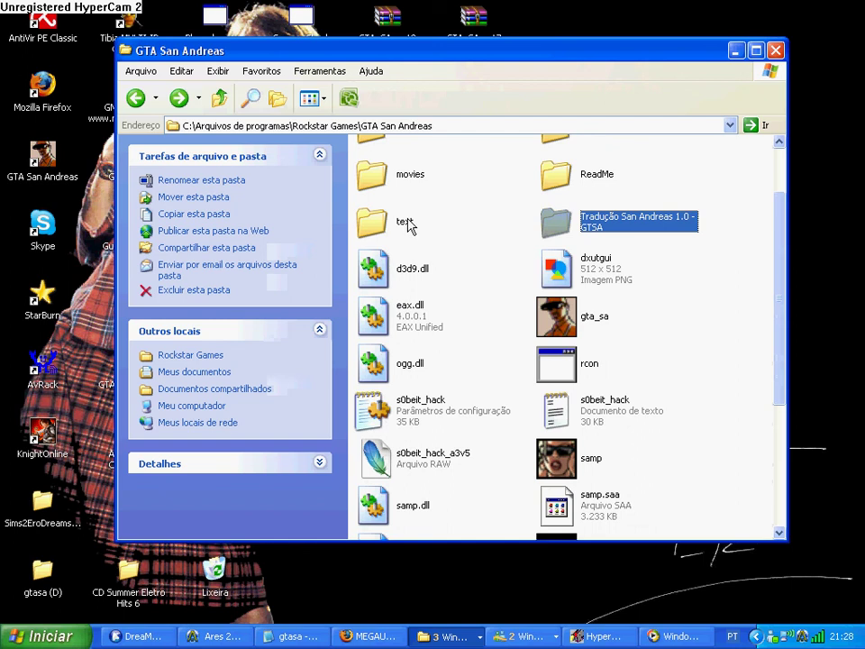
double_click(369, 221)
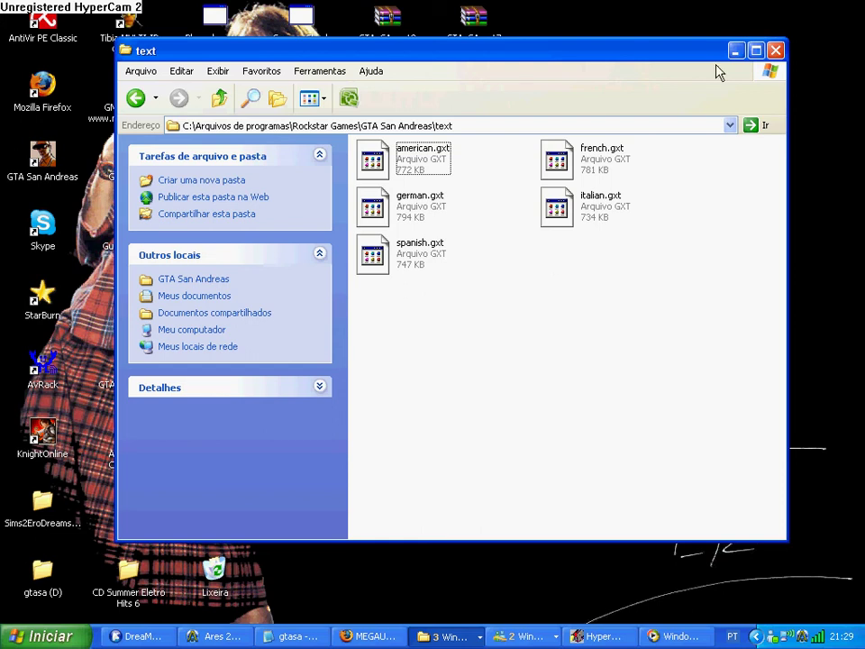
left_click(776, 50)
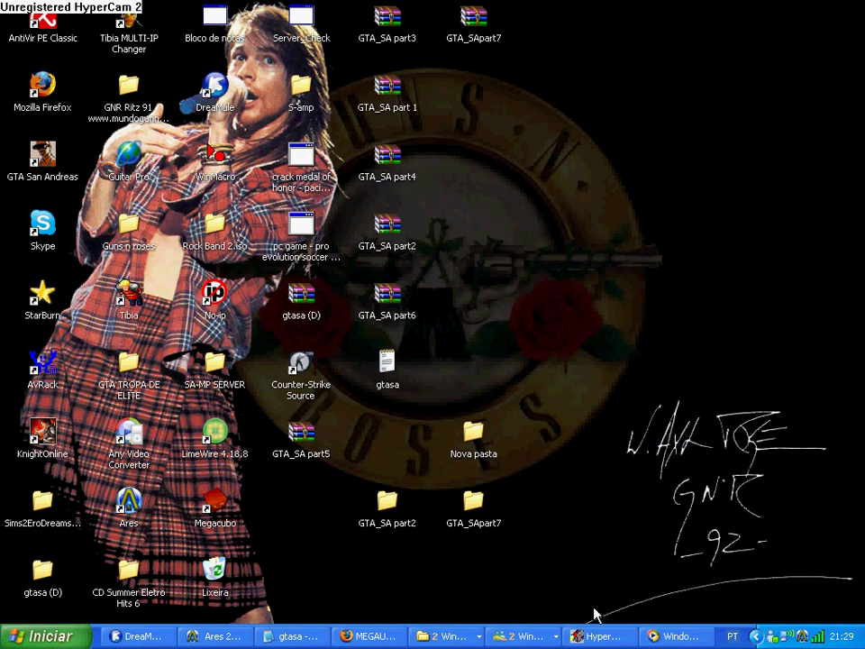
Step: Switch to Firefox to check the Megaupload upload progress, and minimize the browser
left_click(368, 638)
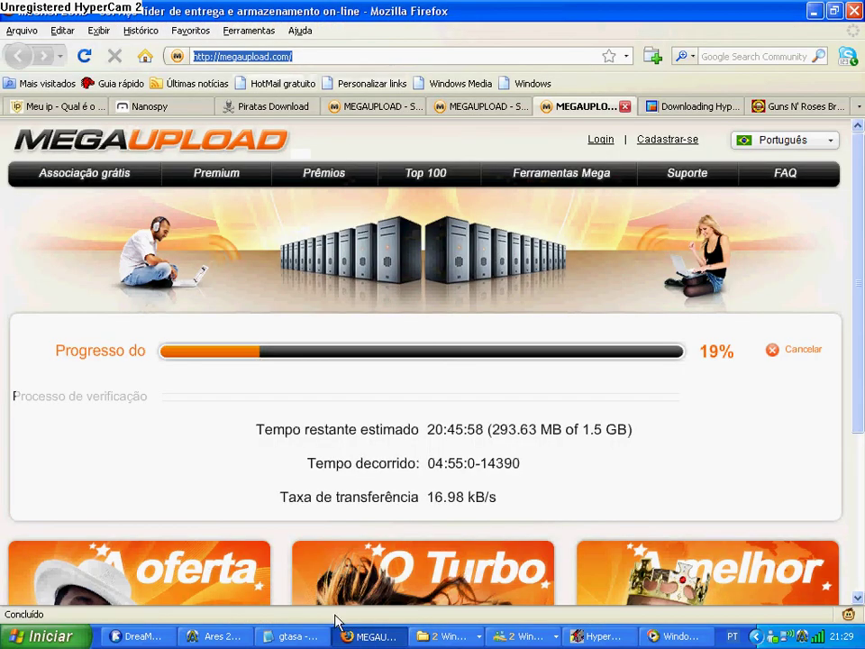
left_click(366, 637)
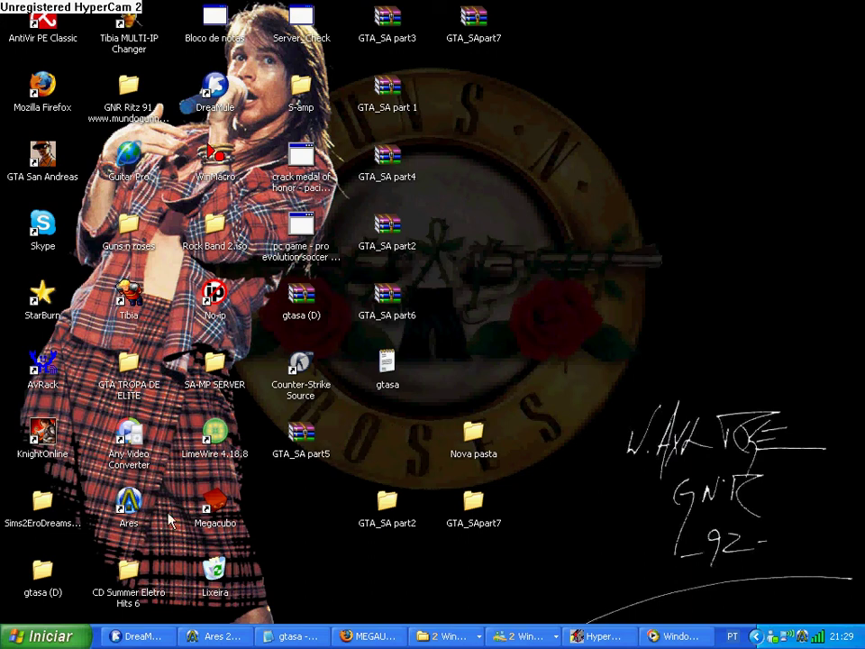
Step: Open Disco local (C:) from Meu computador
key("super")
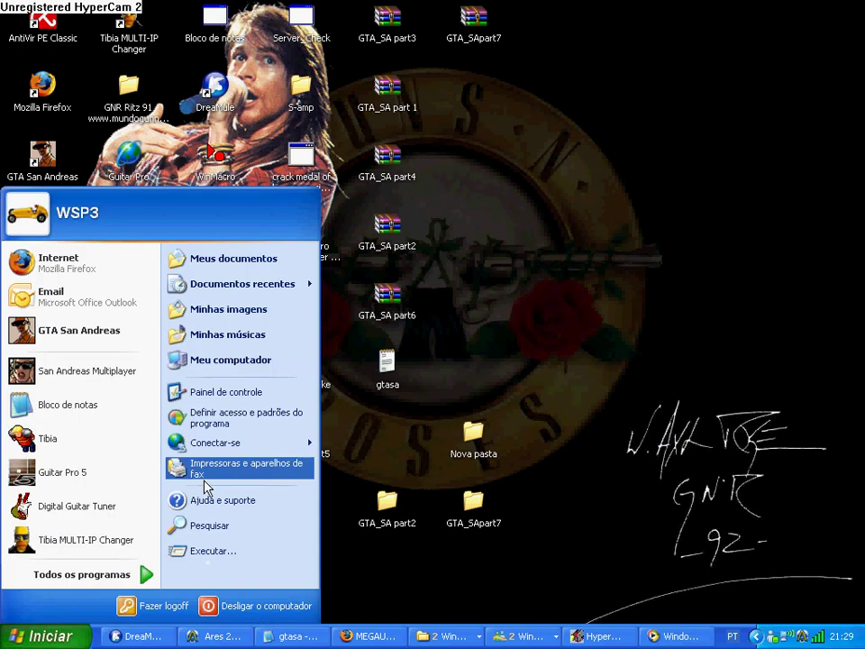
left_click(255, 375)
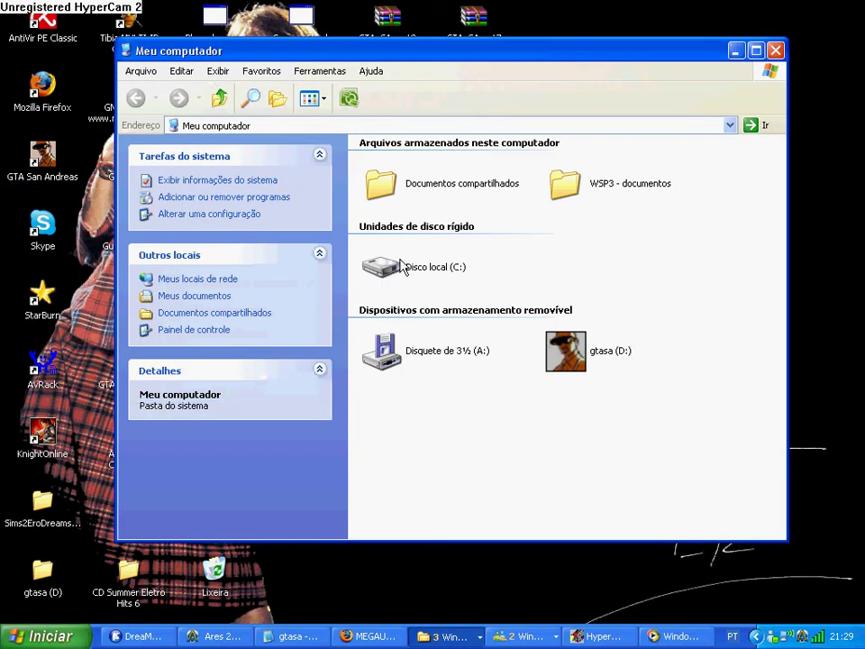
double_click(402, 266)
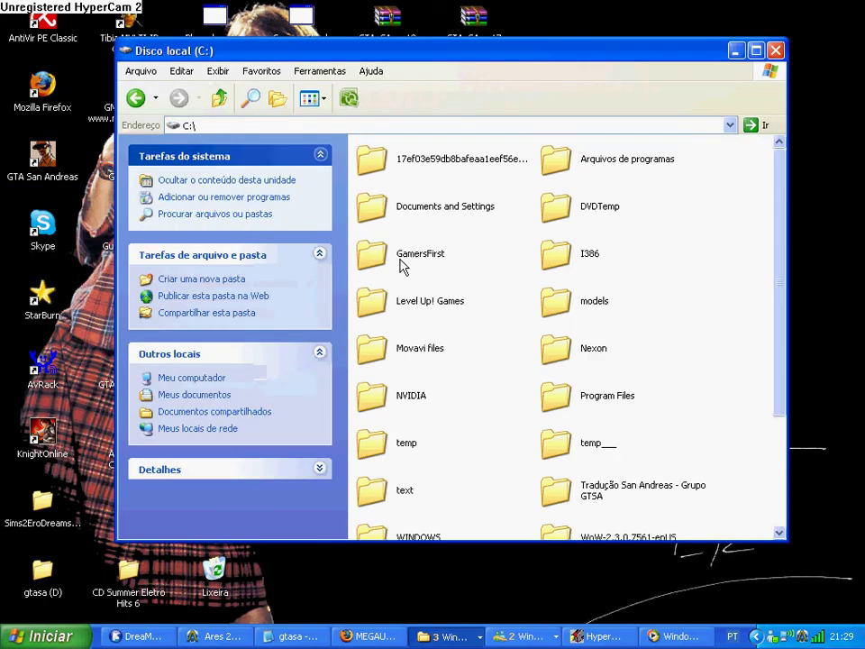
Step: Open the GTA San Andreas installation folder inside Rockstar Games under Arquivos de programas
double_click(610, 171)
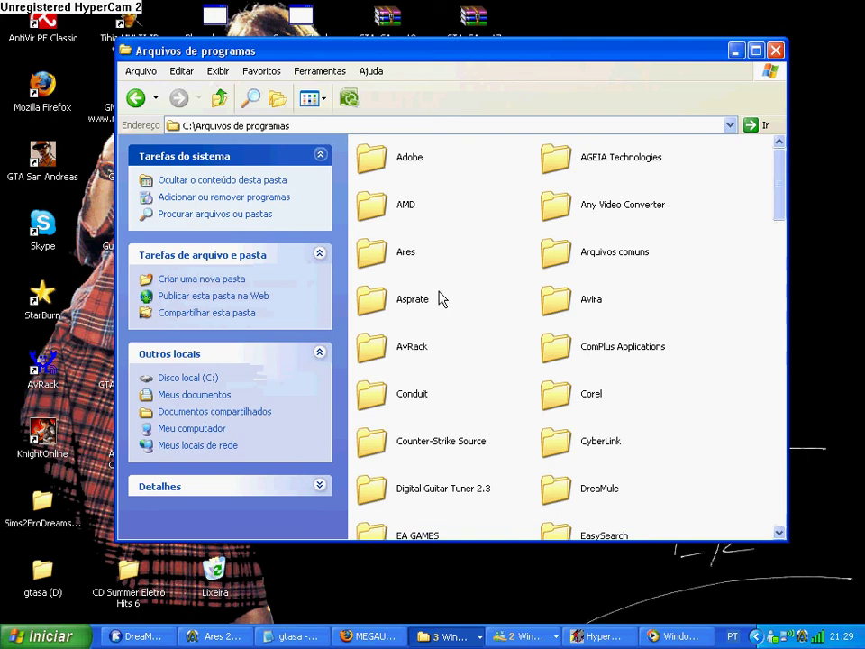
type("ro")
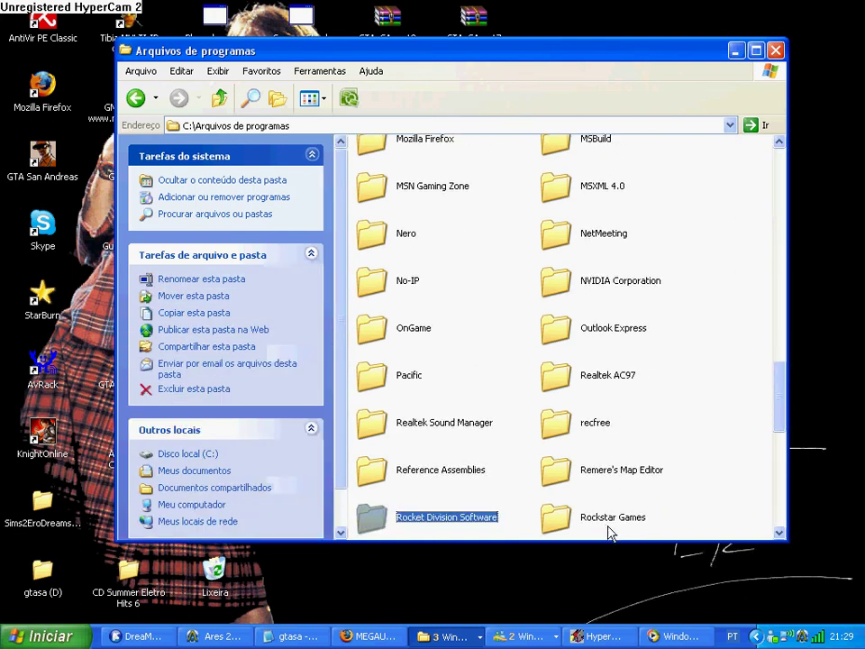
double_click(606, 520)
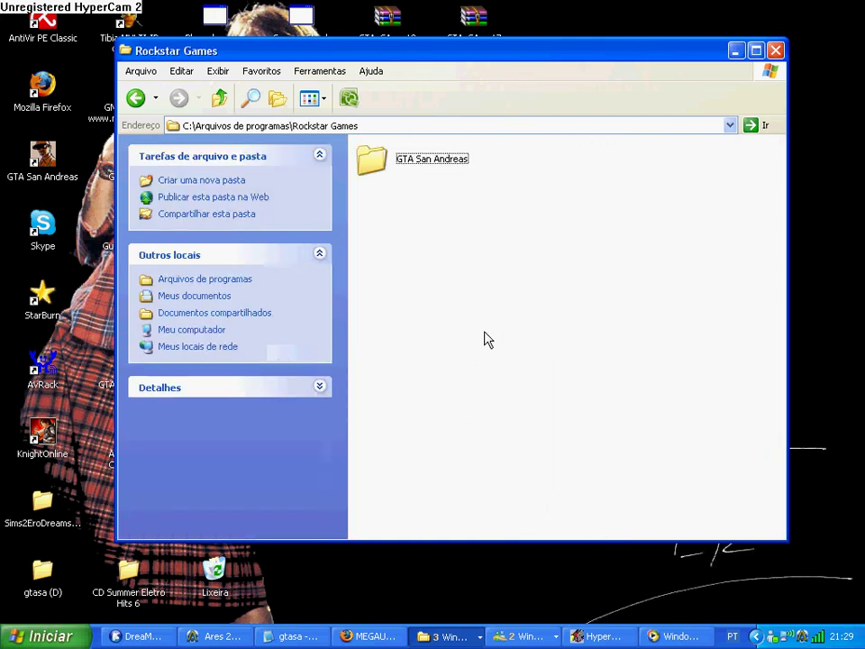
double_click(420, 166)
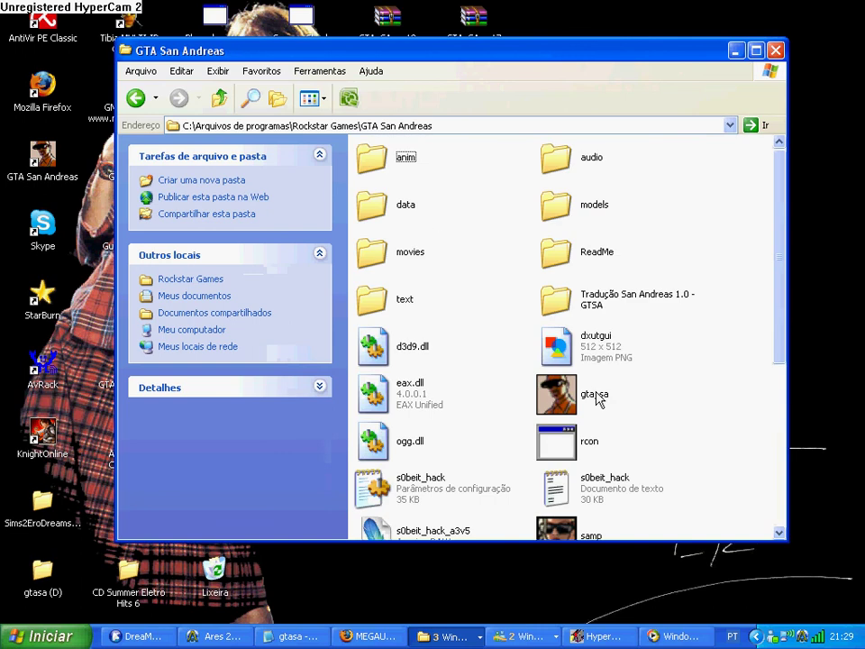
Step: Locate the samp program among the GTA San Andreas files, and close the folder window
scroll(599, 401, "down", 3)
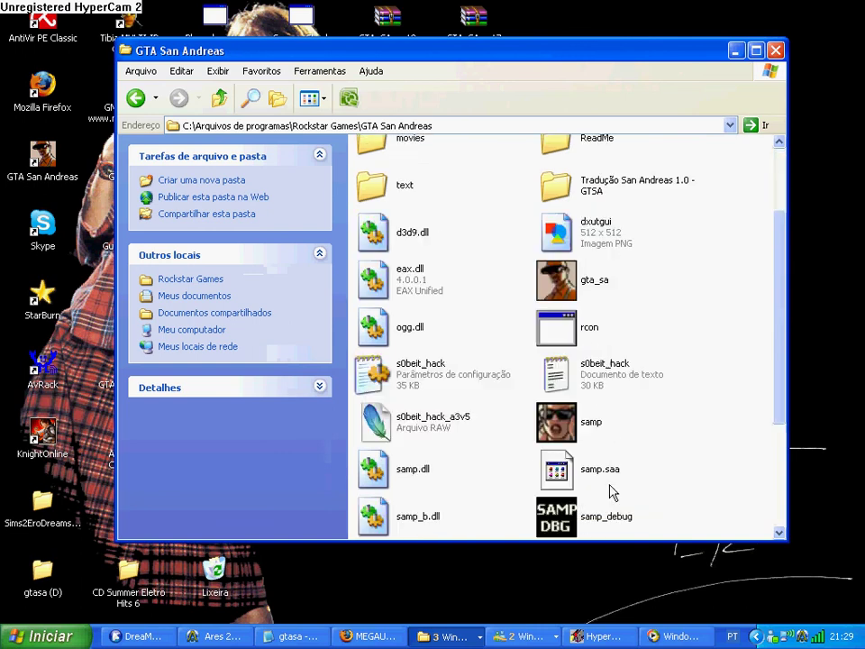
left_click(568, 428)
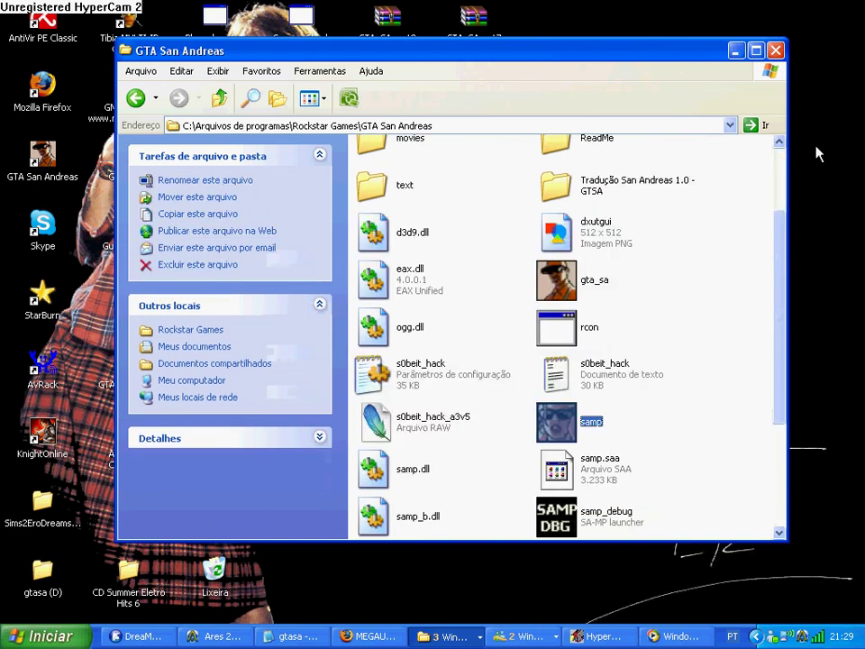
left_click(776, 51)
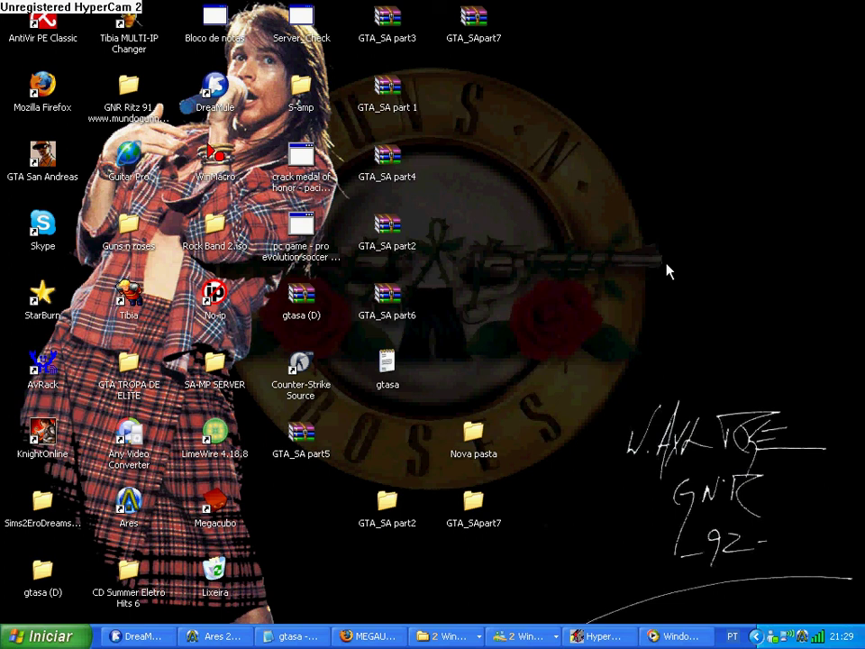
left_click_drag(642, 242, 706, 287)
left_click(45, 635)
left_click(49, 401)
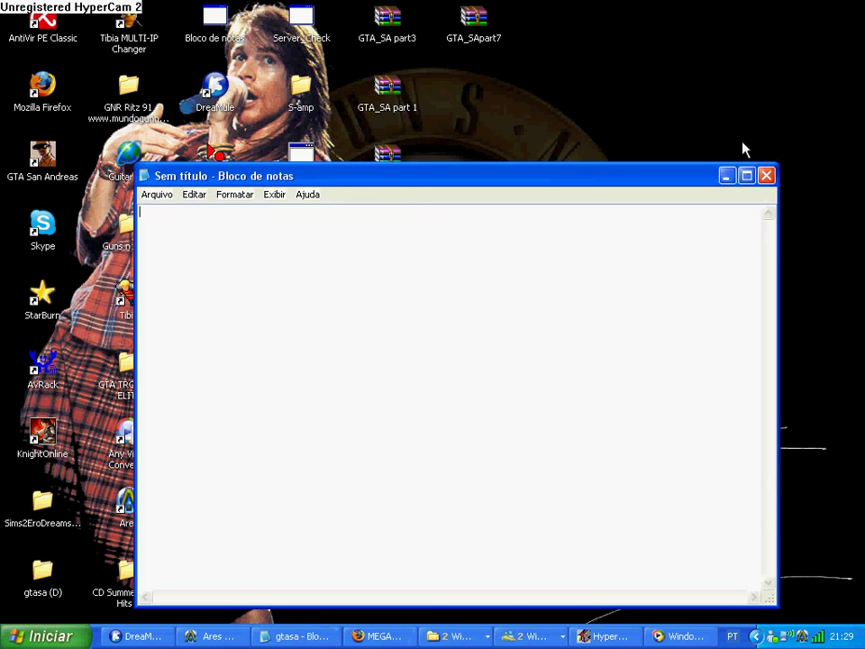
left_click(765, 174)
Step: Launch San Andreas Multiplayer, and view the Add Server dialog without adding a server
left_click(45, 635)
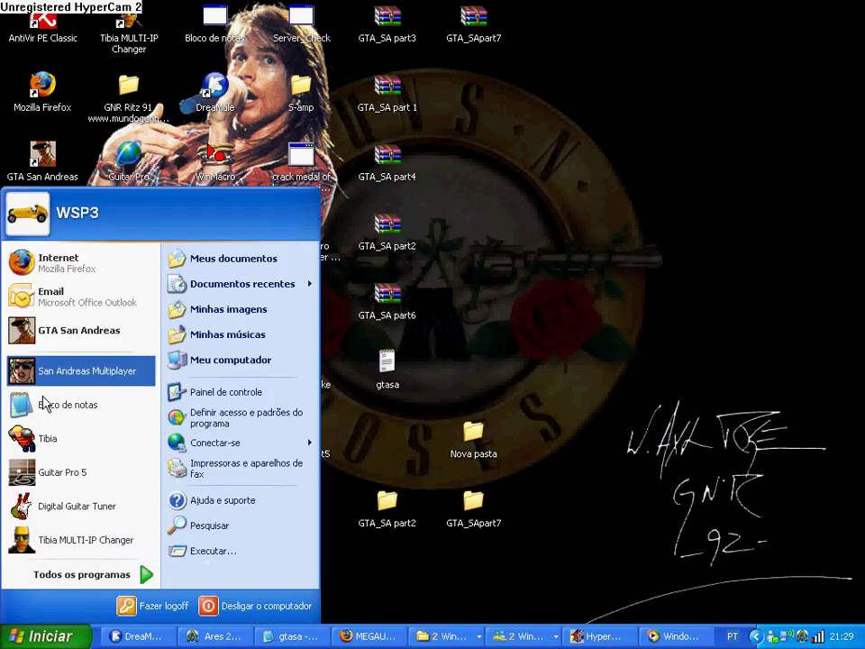
left_click(45, 404)
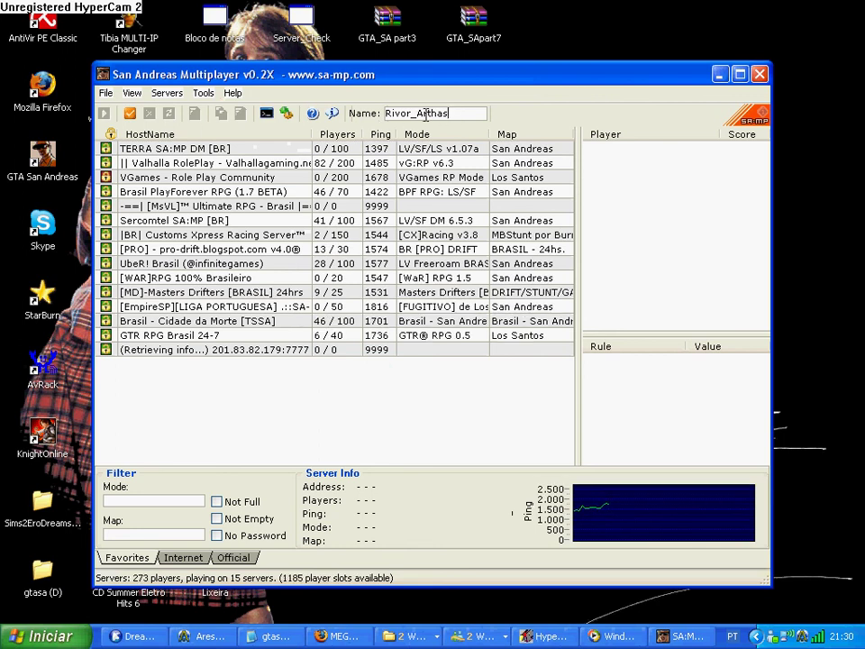
left_click(131, 118)
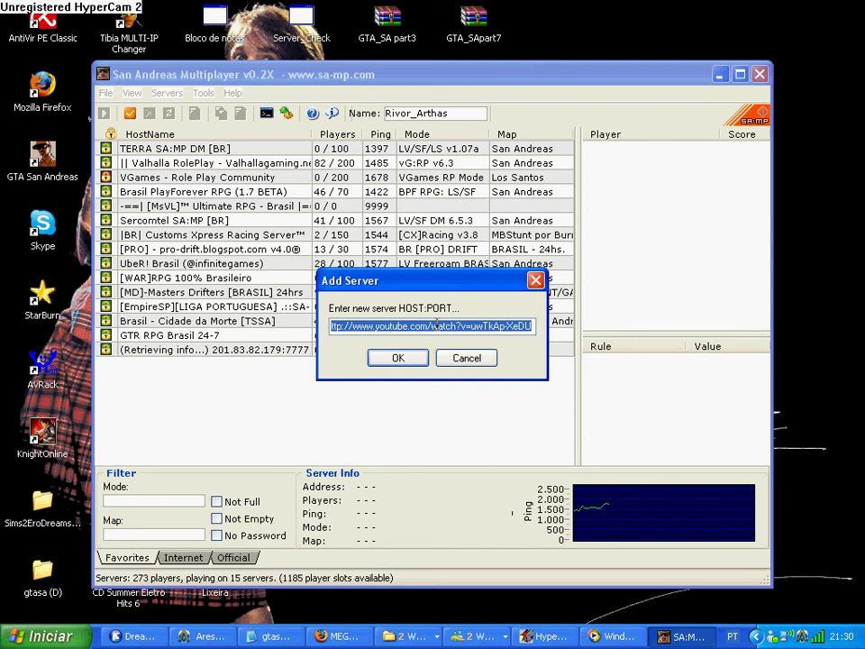
left_click(476, 363)
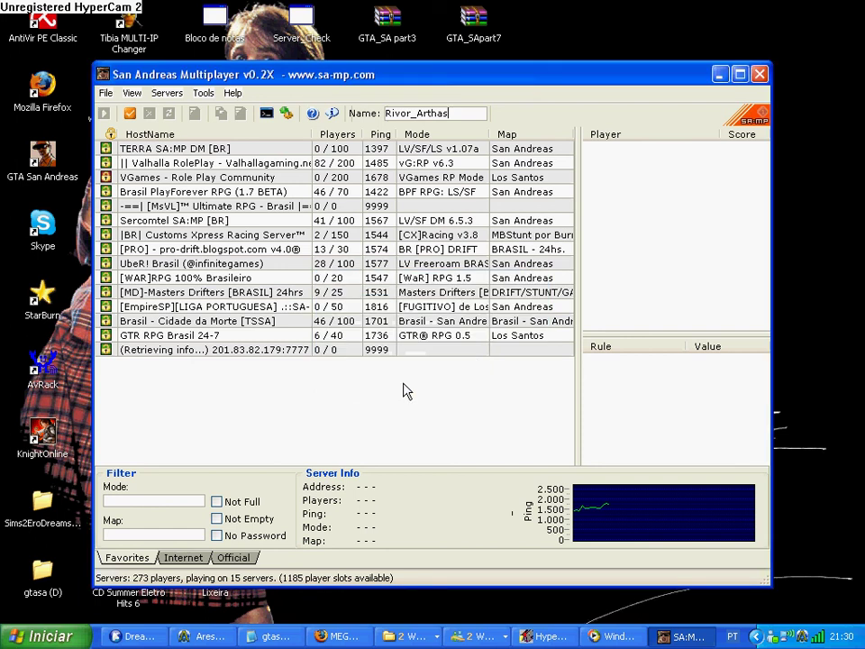
Step: View the connection properties of the last server in the favorites list, and close them without connecting
left_click(236, 352)
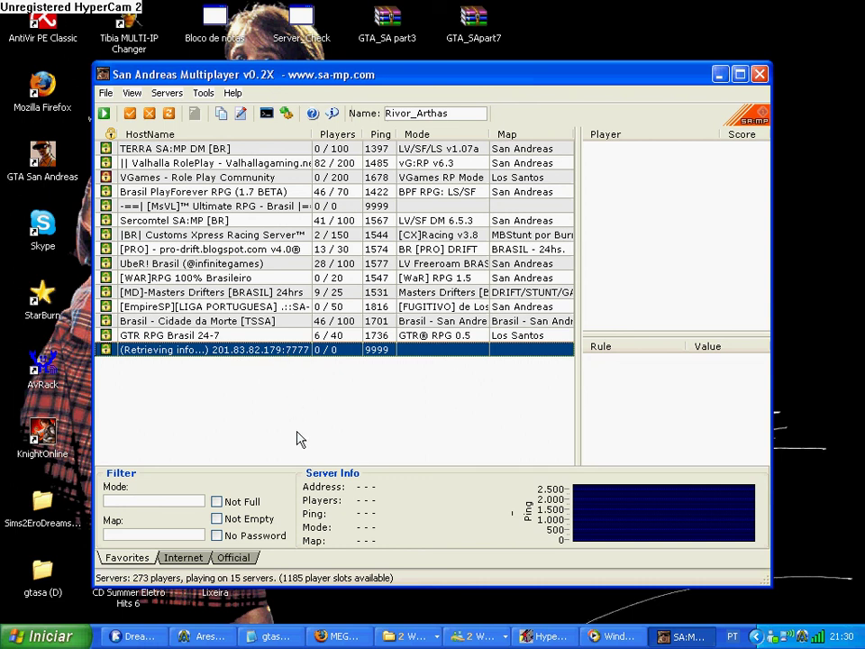
double_click(310, 351)
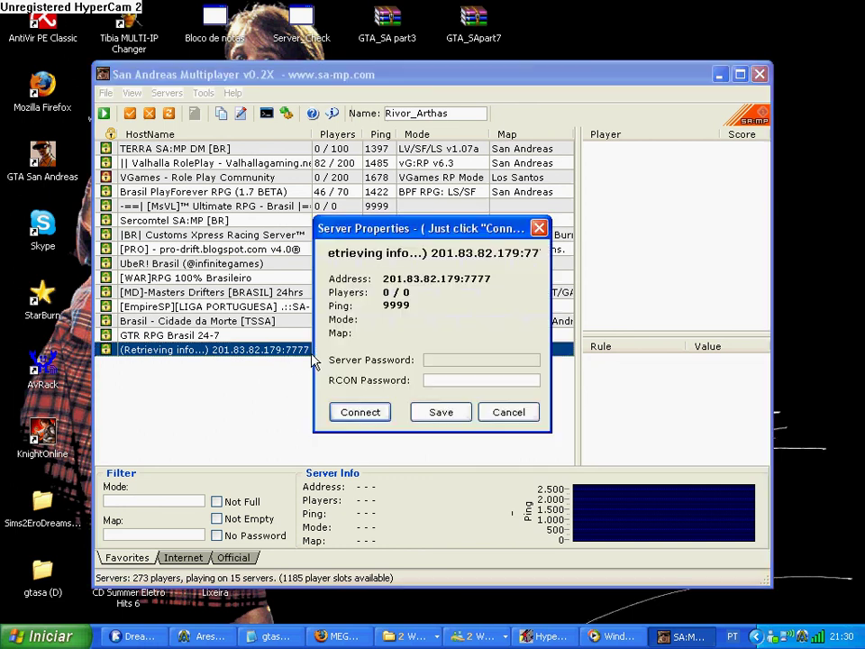
left_click(510, 413)
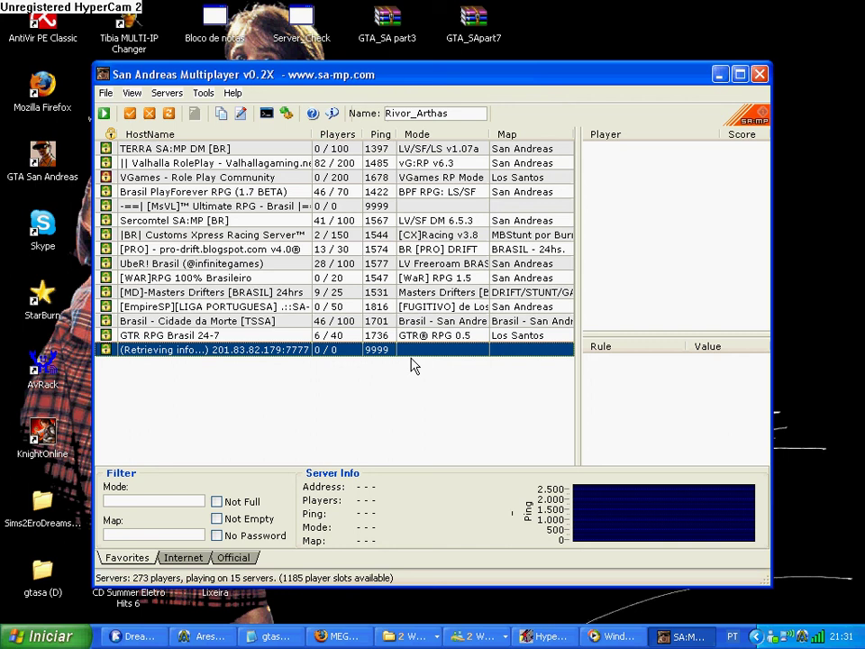
Step: Switch to Windows Media Player to rewind Paradise City, and minimize both the player and San Andreas Multiplayer
left_click(613, 636)
left_click(768, 575)
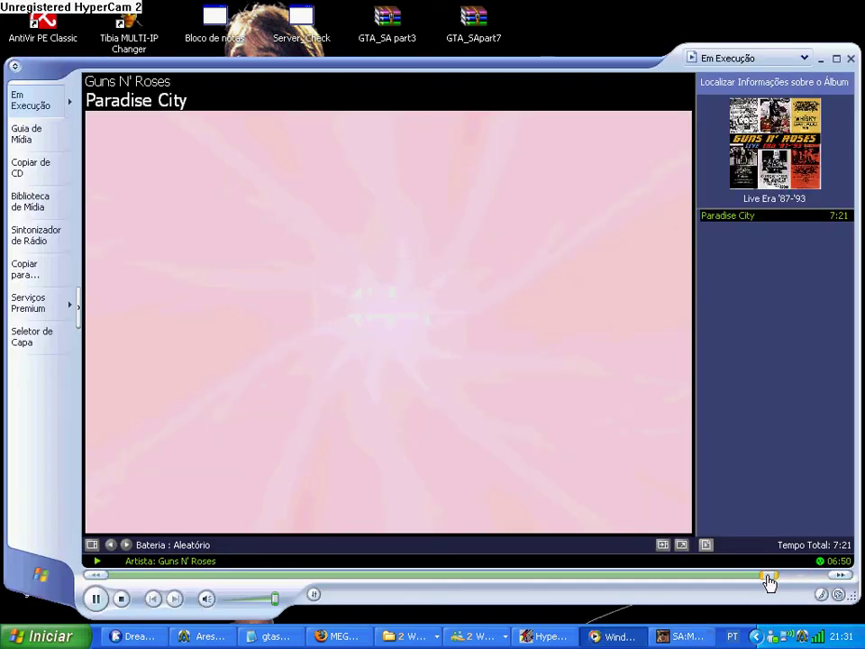
left_click(731, 575)
left_click(618, 636)
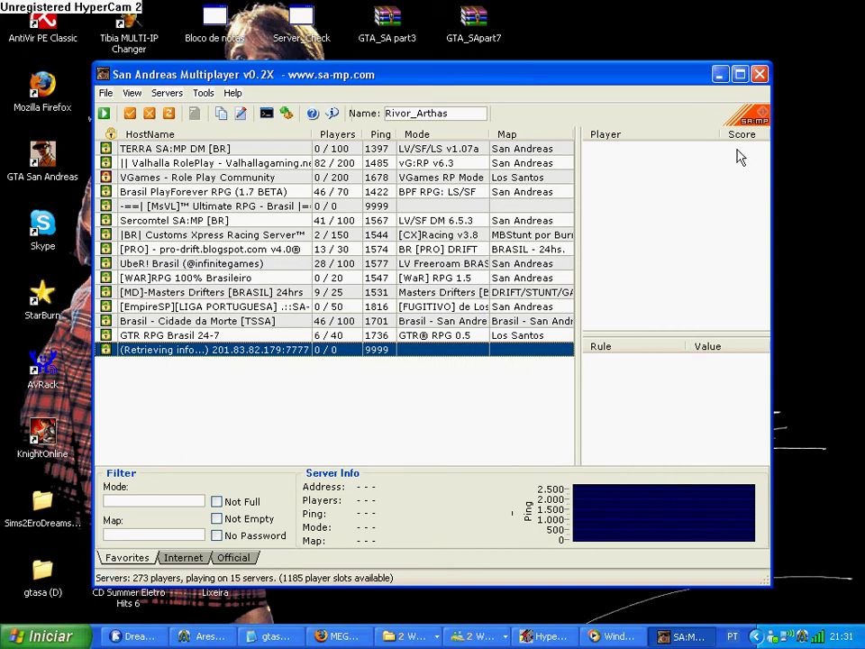
left_click(722, 75)
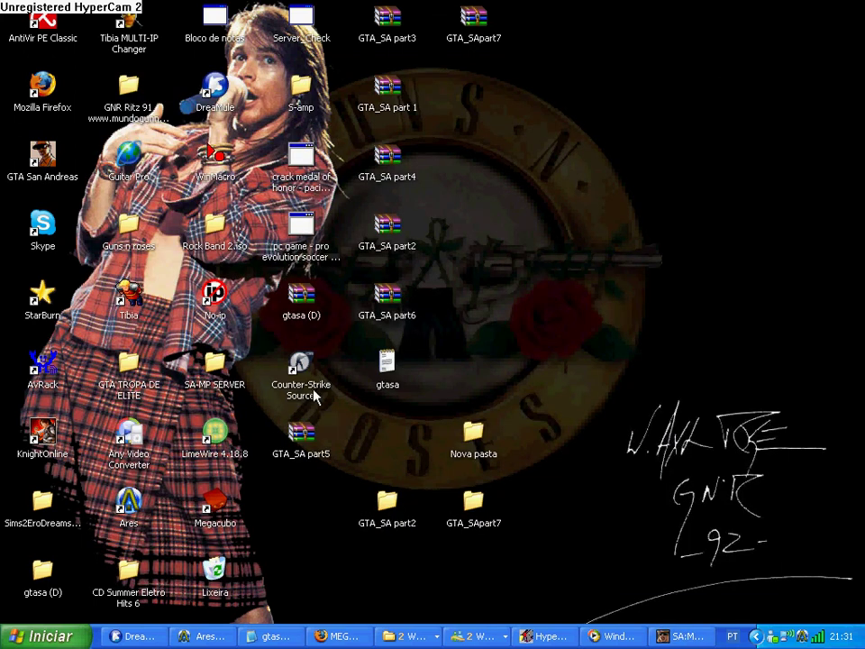